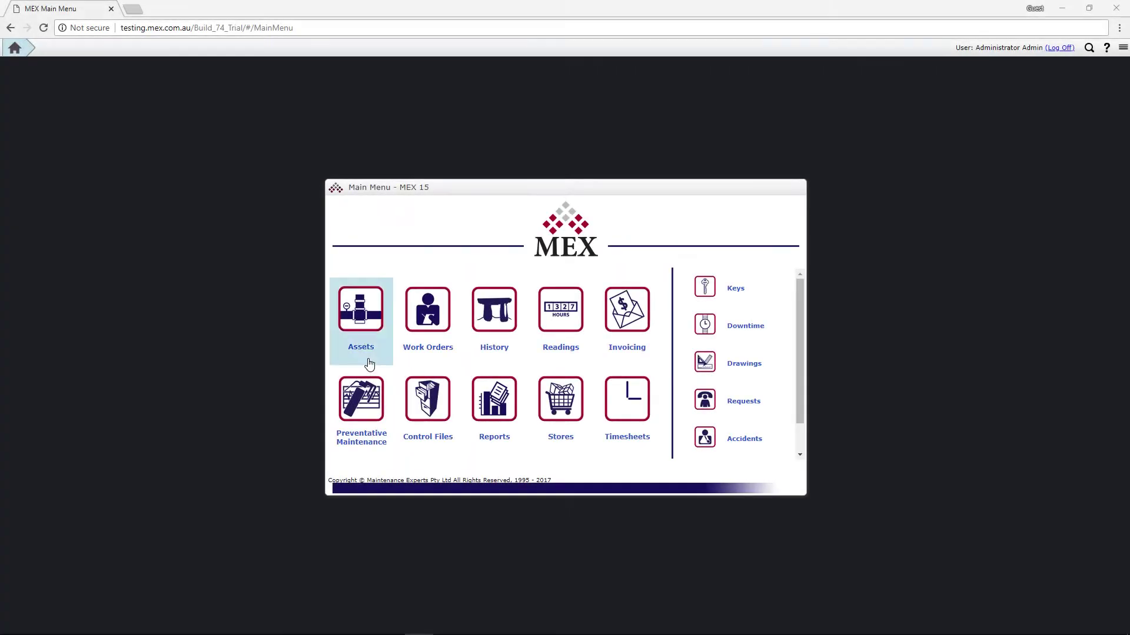
# Open the Work Order Listing and bring up work order 10's details
pyautogui.click(365, 361)
pyautogui.doubleClick(192, 118)
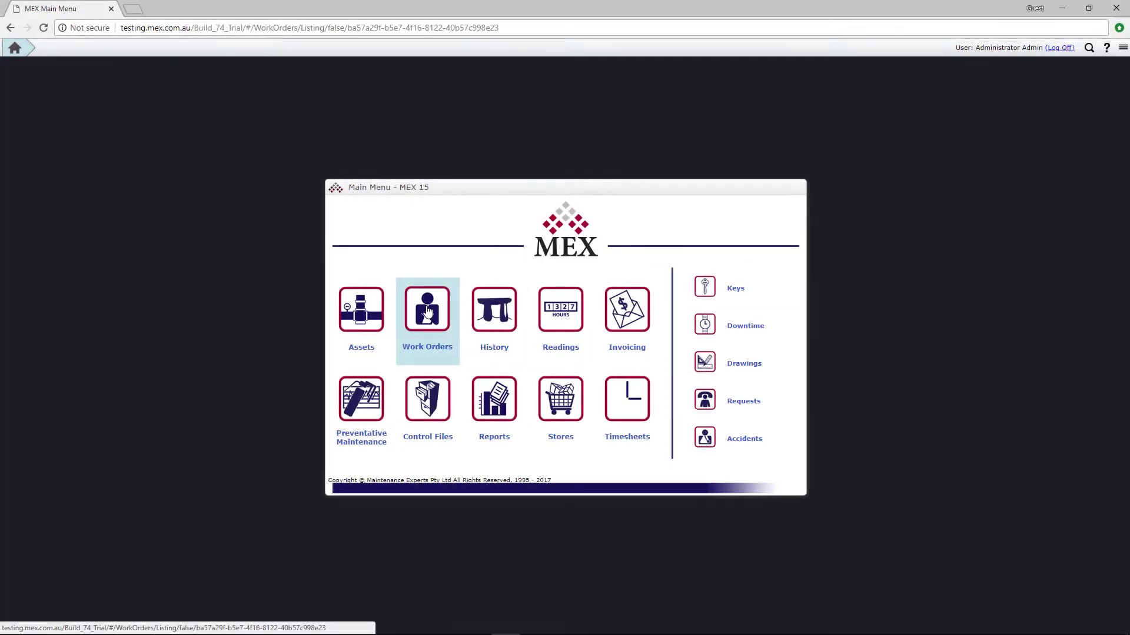
# Return to the work order list and reopen Work Order 10 via Details
pyautogui.click(427, 311)
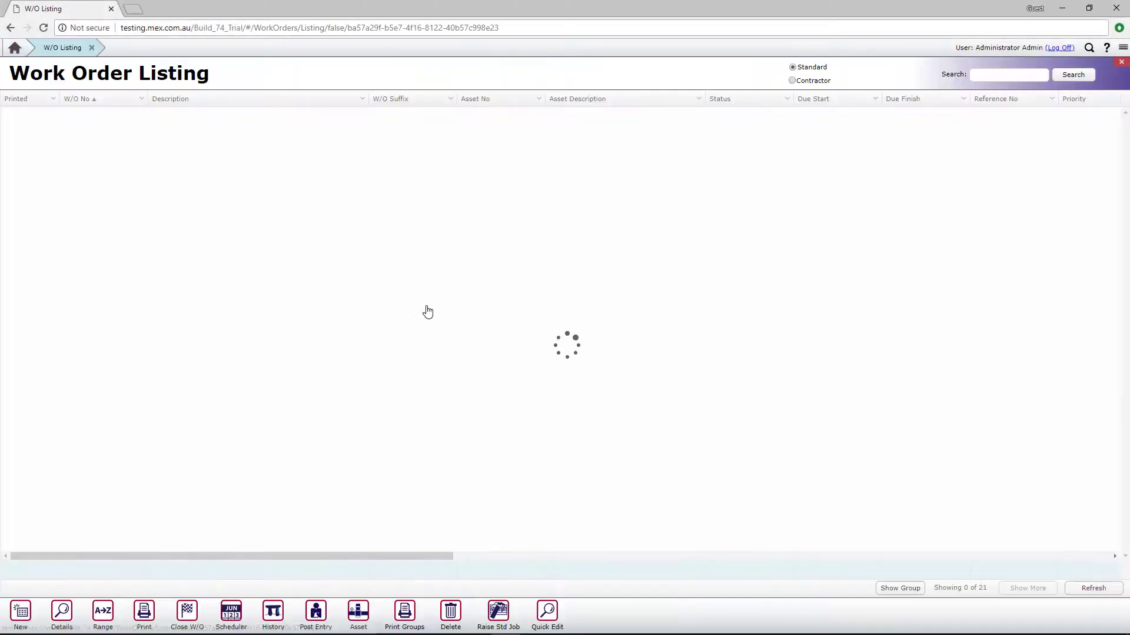
pyautogui.click(63, 604)
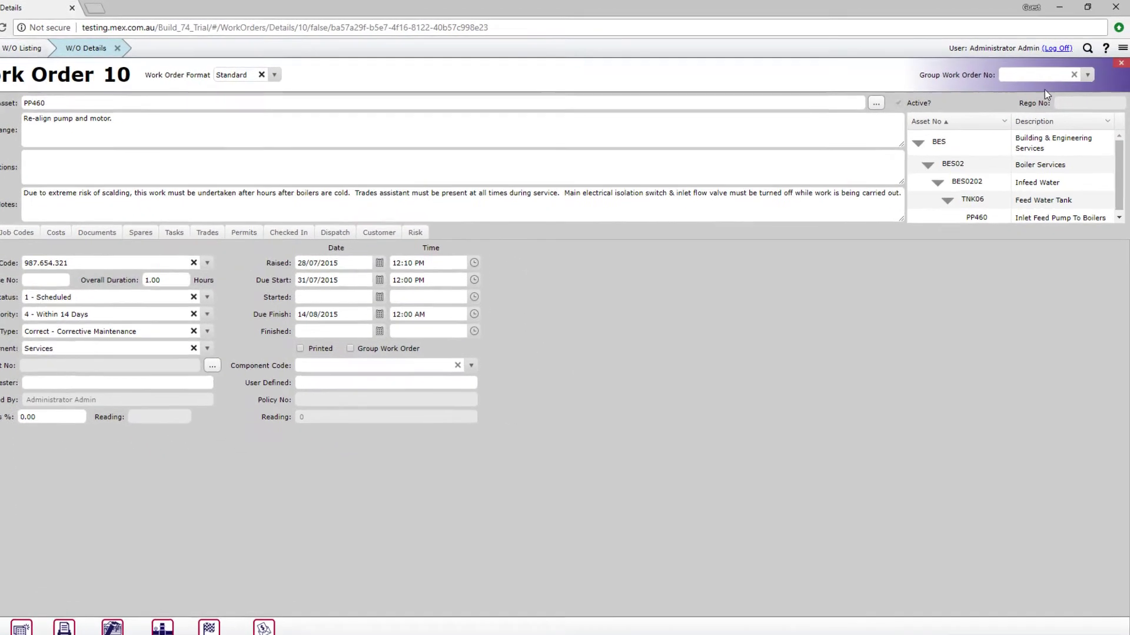
# Enable God Mode from the top-right menu and drag its panel over the Work Order 10 form
pyautogui.click(1122, 47)
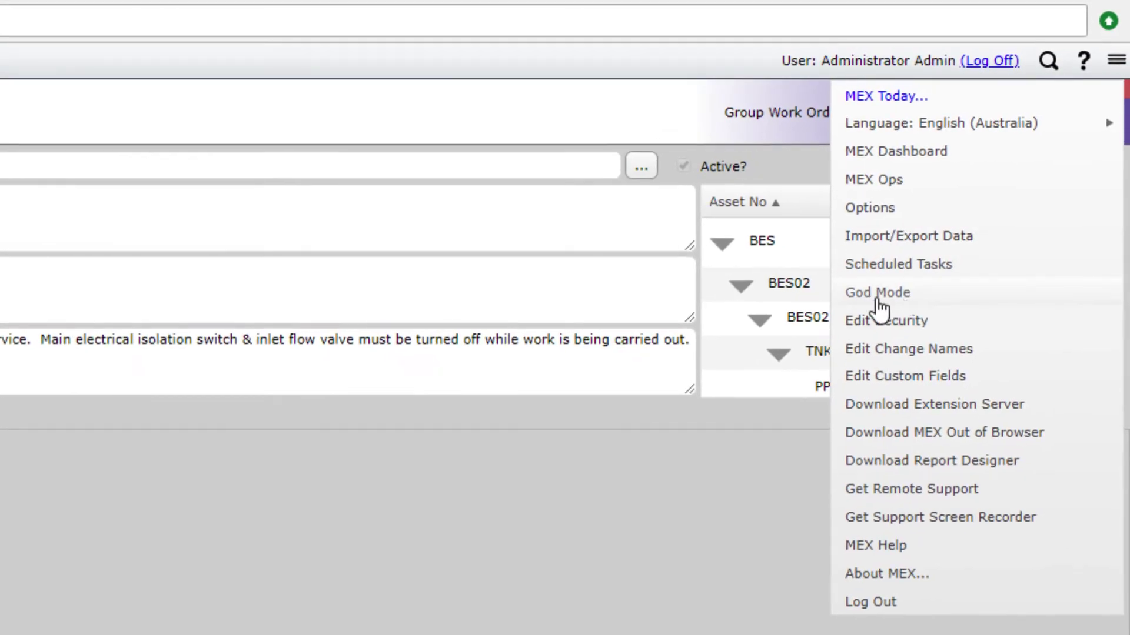
pyautogui.click(882, 292)
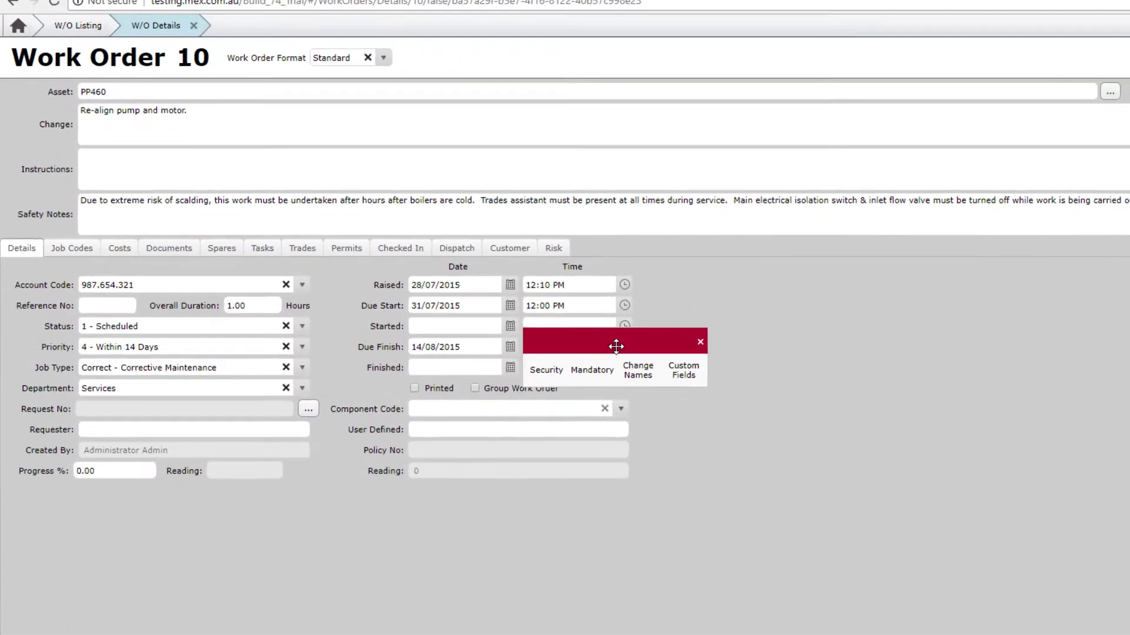
pyautogui.moveTo(290, 387); pyautogui.dragTo(258, 167)
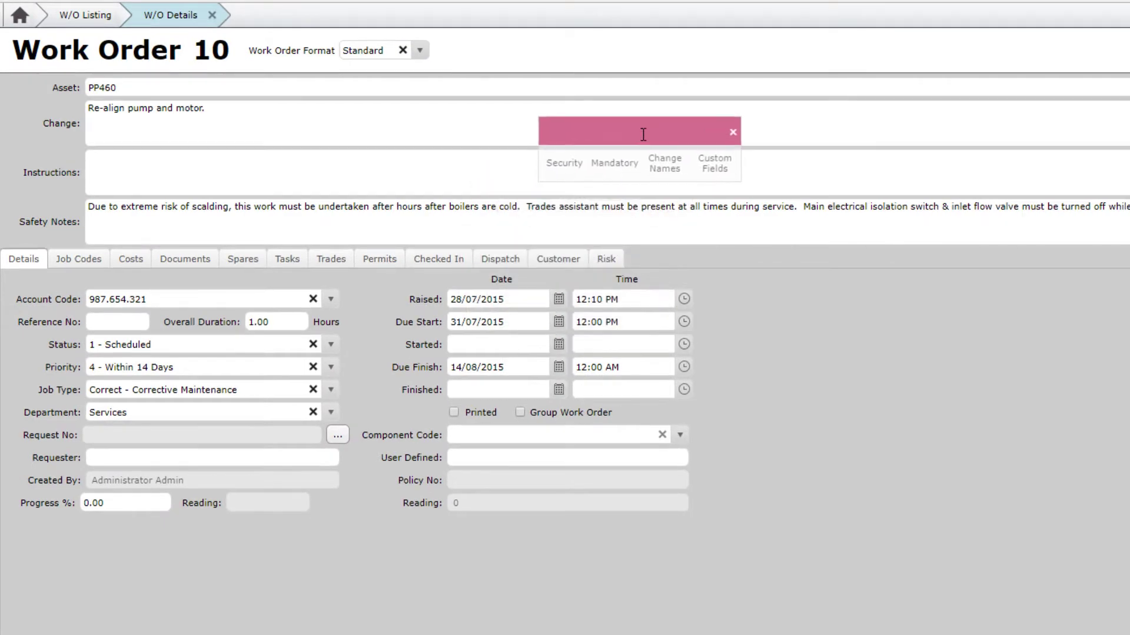
pyautogui.moveTo(643, 135); pyautogui.dragTo(644, 134)
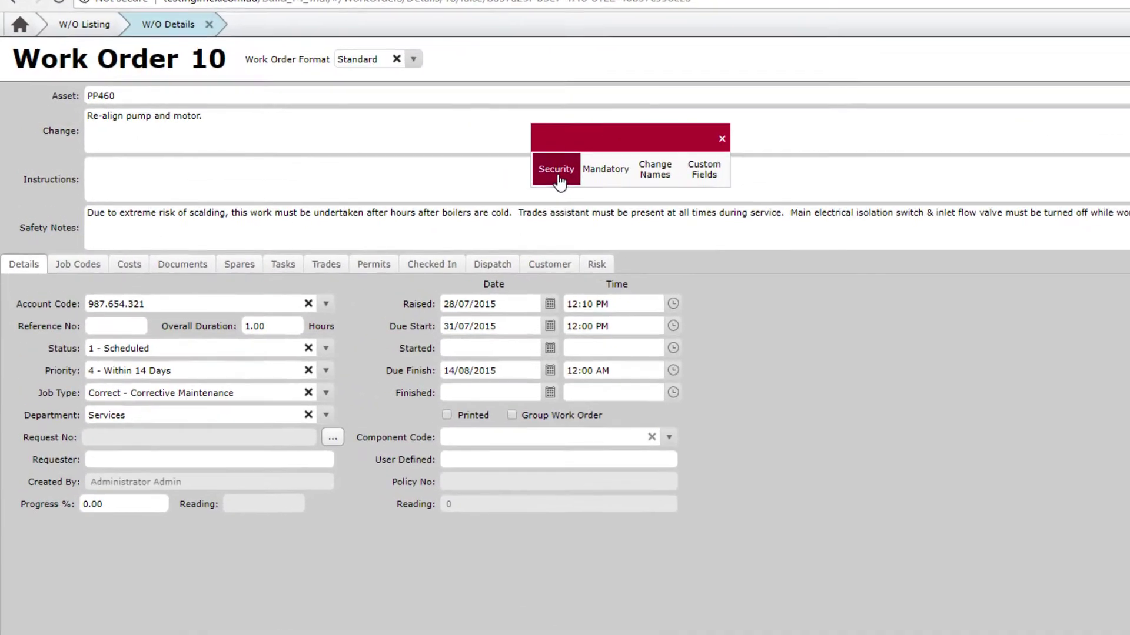
# Under Security, add a new security group named 'Basic Access'
pyautogui.click(412, 155)
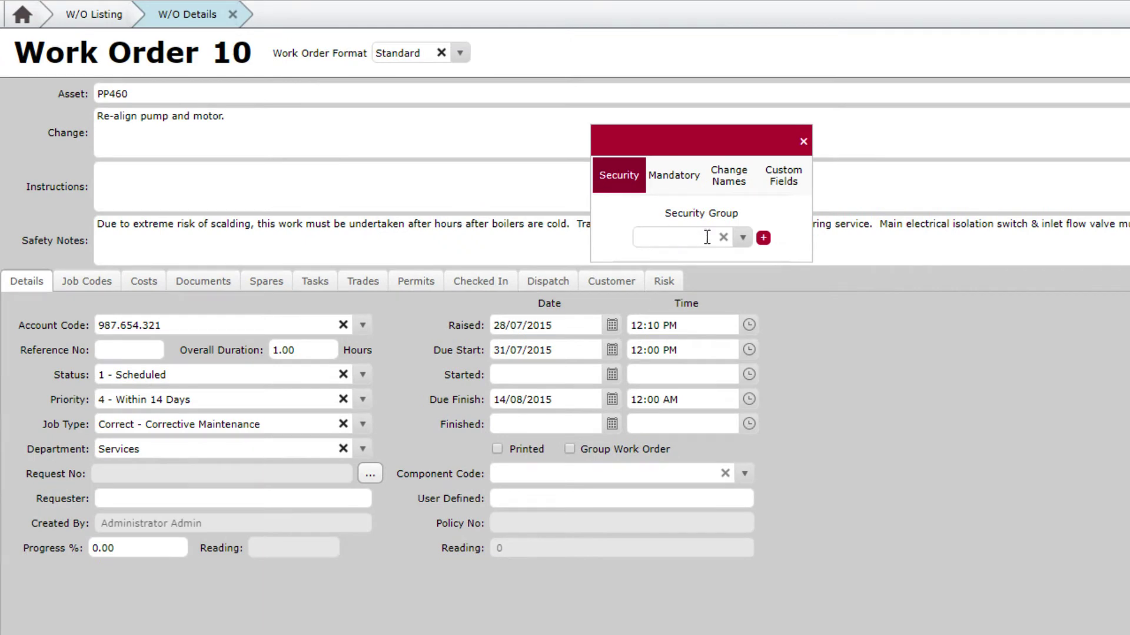
pyautogui.click(742, 237)
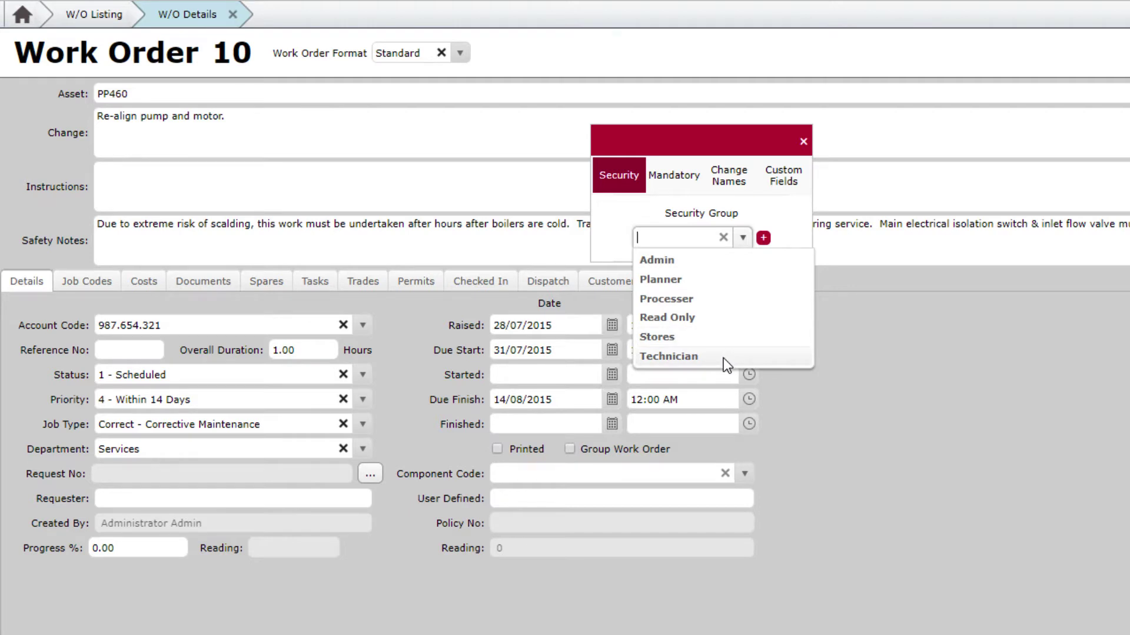
pyautogui.click(758, 215)
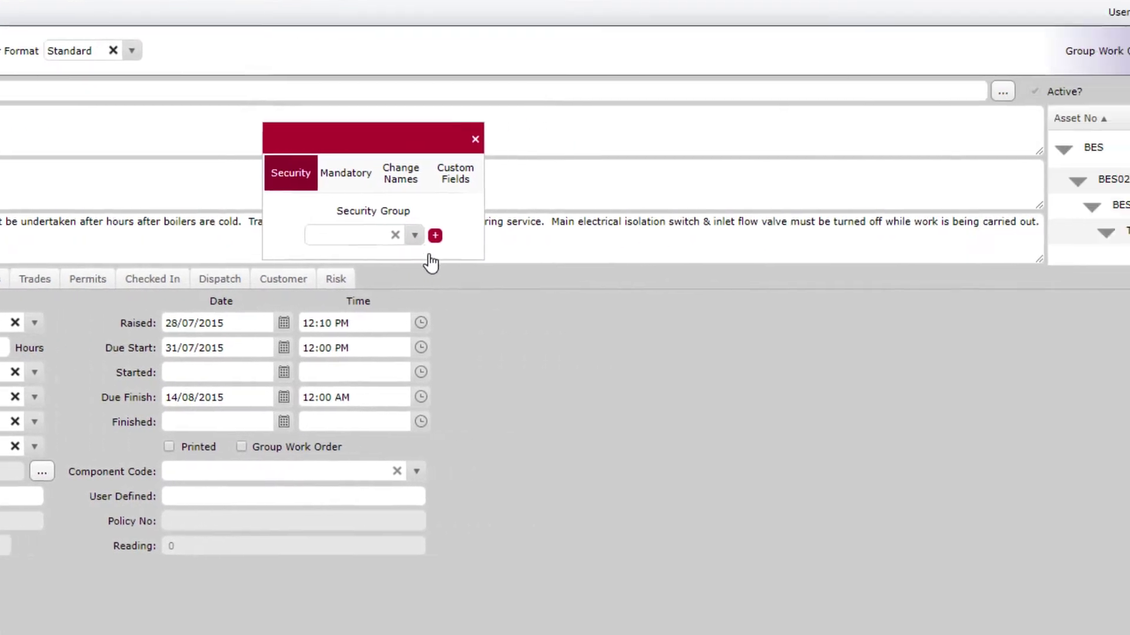
pyautogui.click(407, 235)
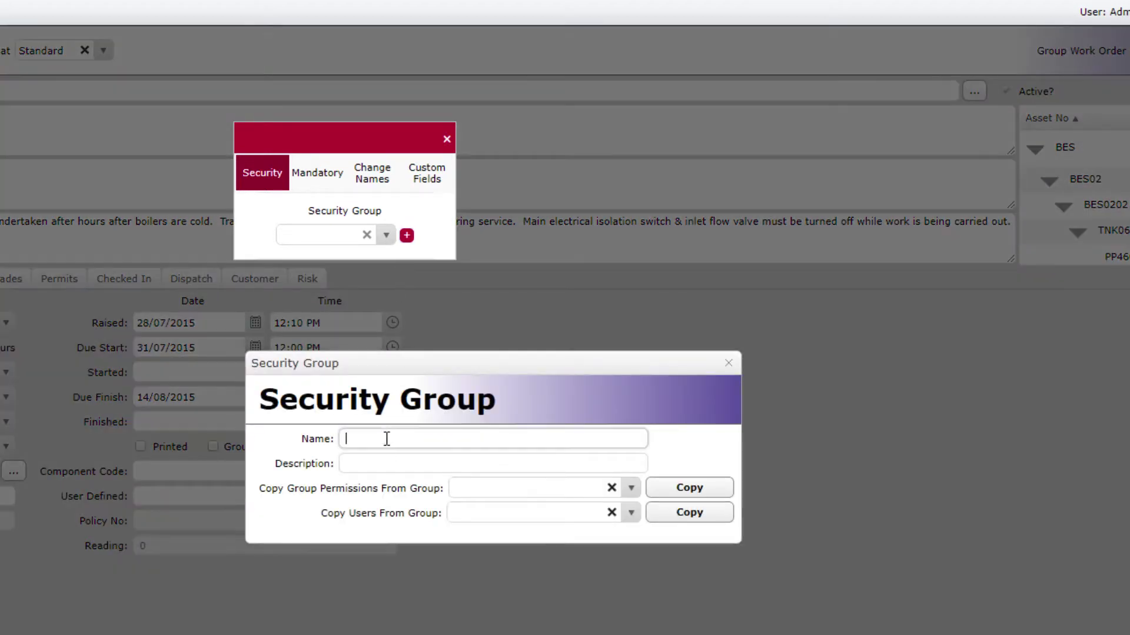
pyautogui.write('Basic Access')
pyautogui.click(728, 364)
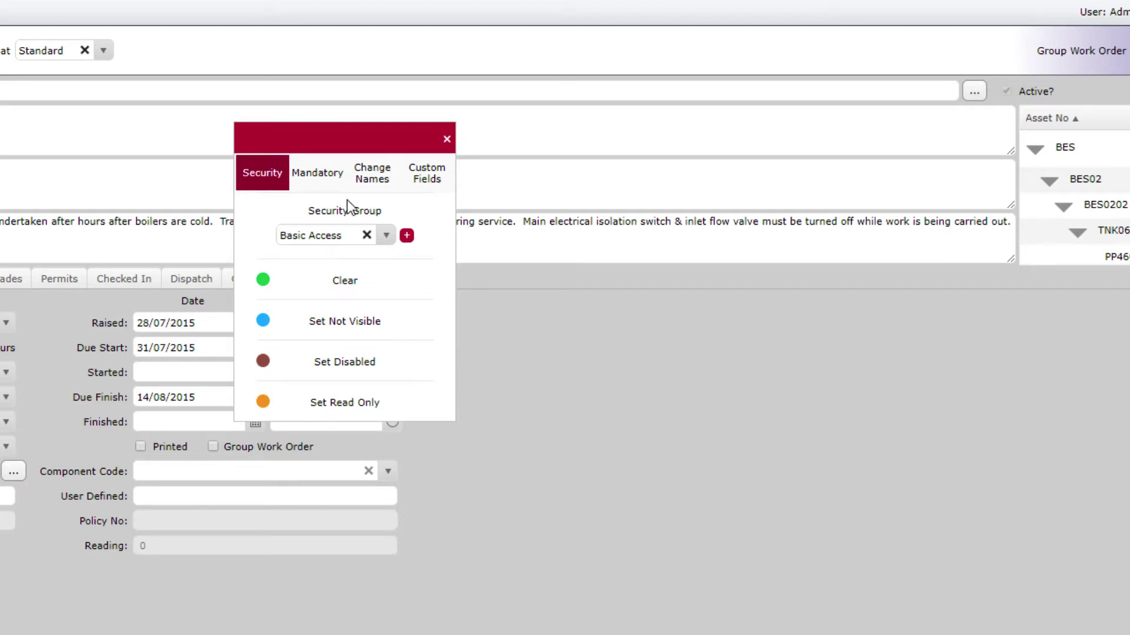
# With Set Not Visible, hide the Dispatch and Checked In tabs for Basic Access
pyautogui.moveTo(338, 136); pyautogui.dragTo(577, 315)
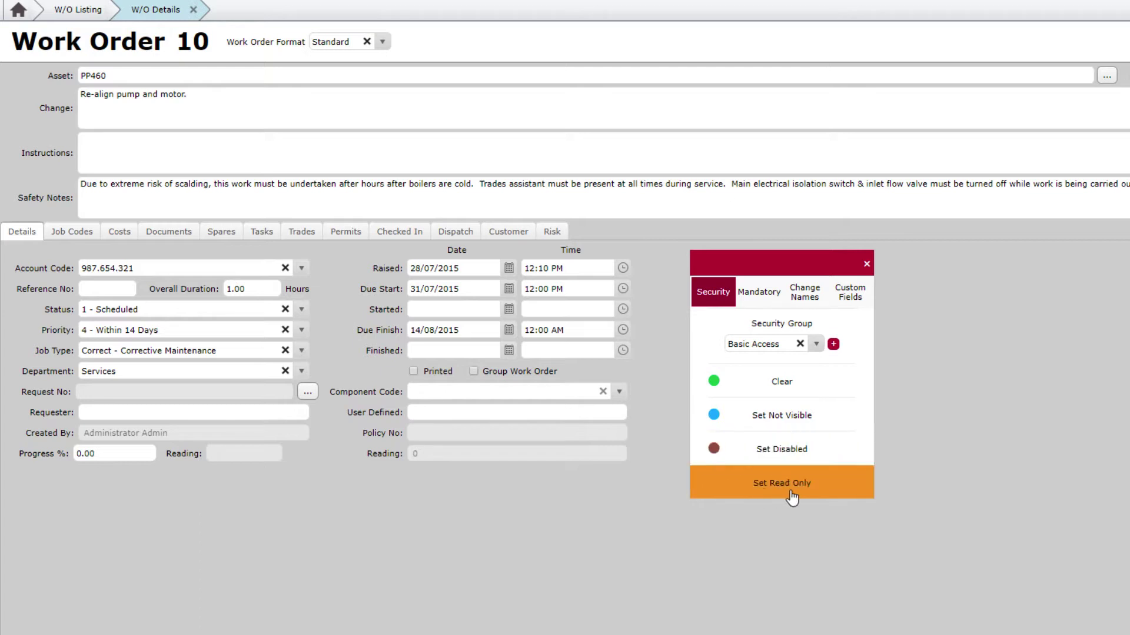
pyautogui.click(809, 430)
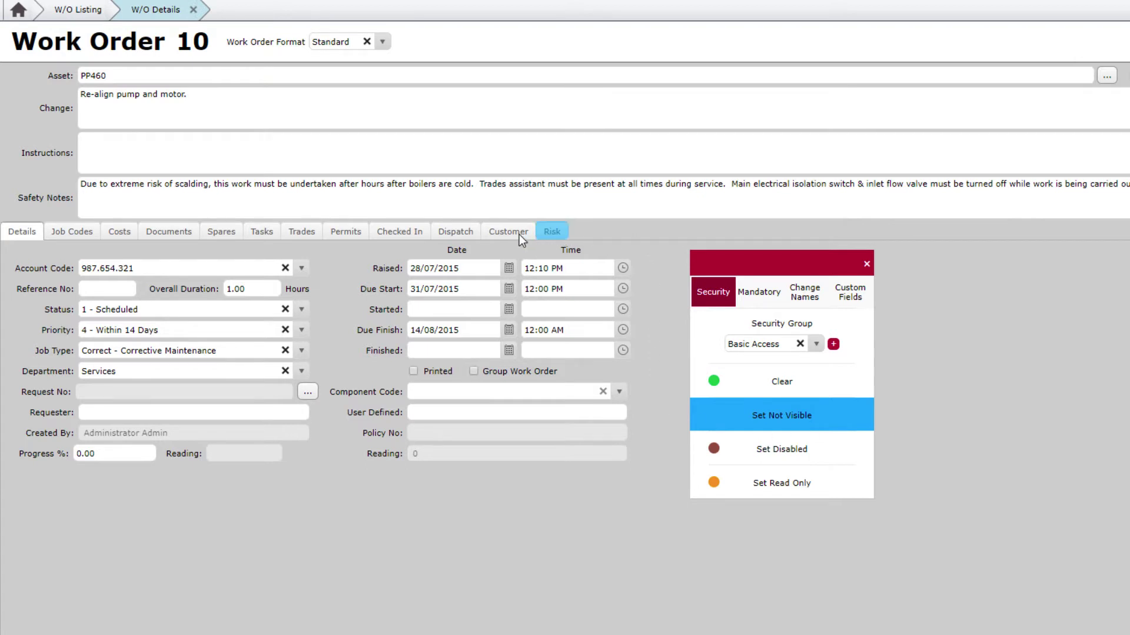
pyautogui.click(453, 233)
pyautogui.click(388, 232)
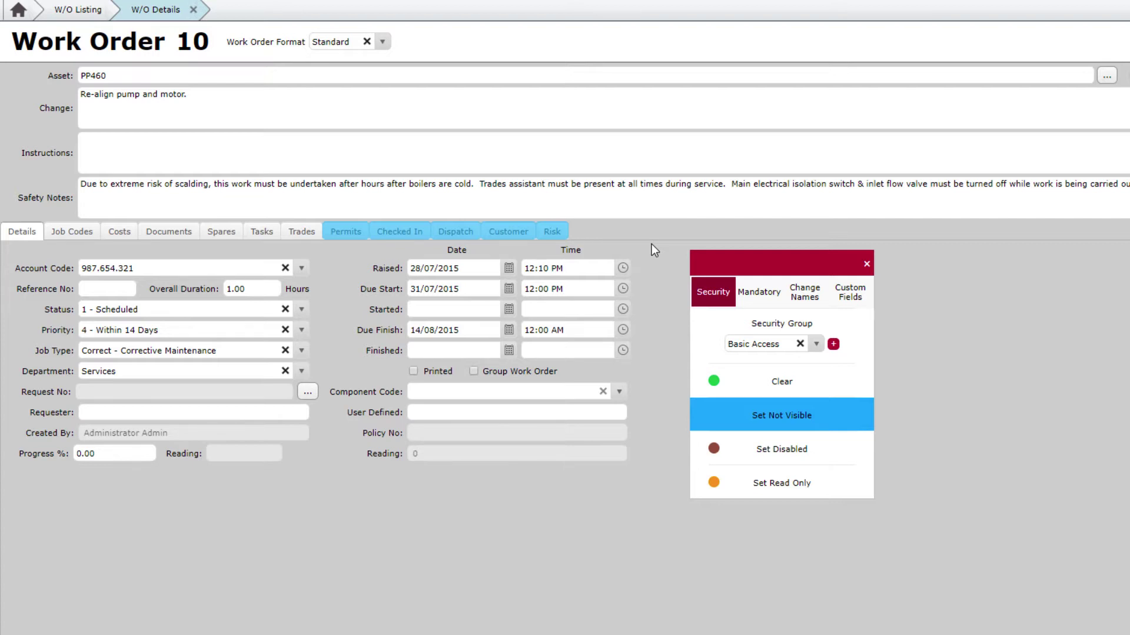
# Box-select the Time fields to hide them, then make Priority and Due Finish read-only
pyautogui.moveTo(647, 247); pyautogui.dragTo(525, 354)
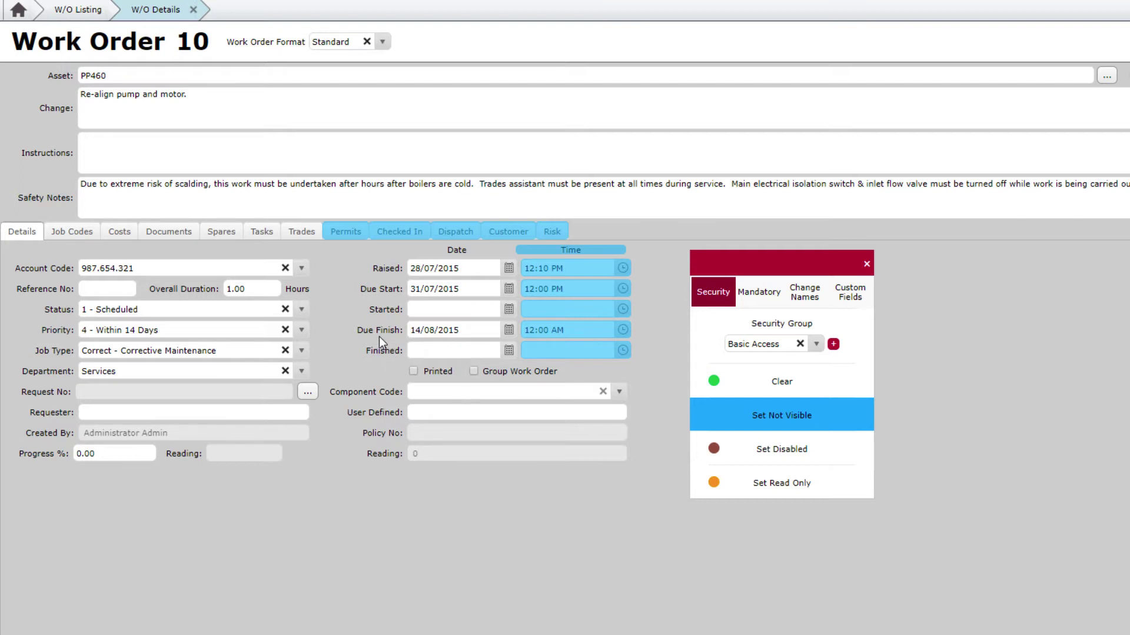
pyautogui.click(840, 486)
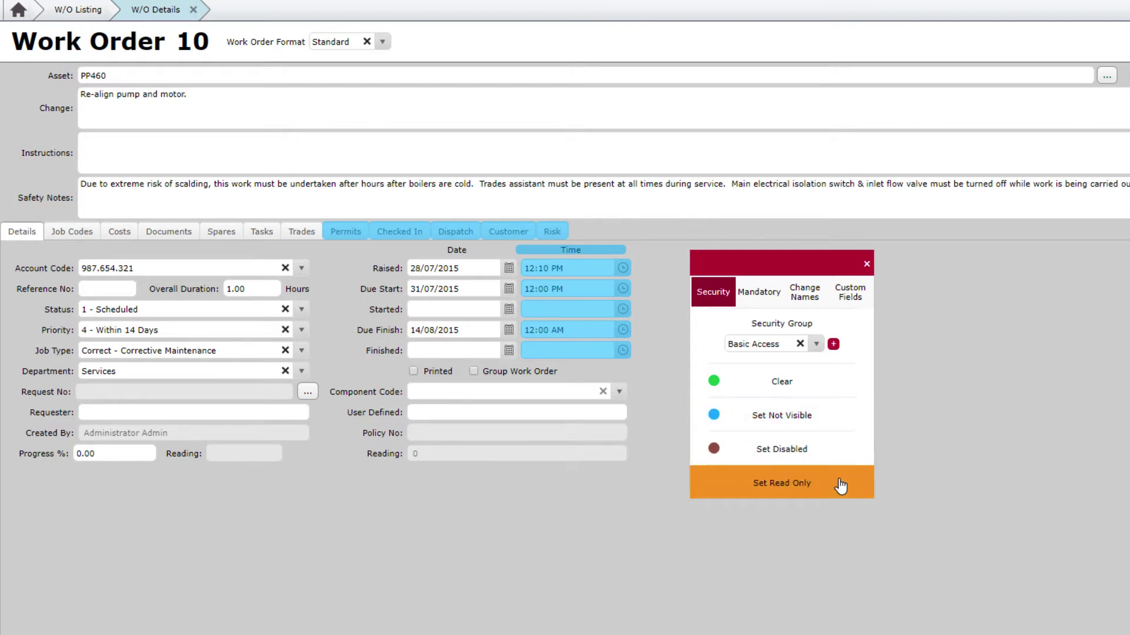
pyautogui.click(157, 330)
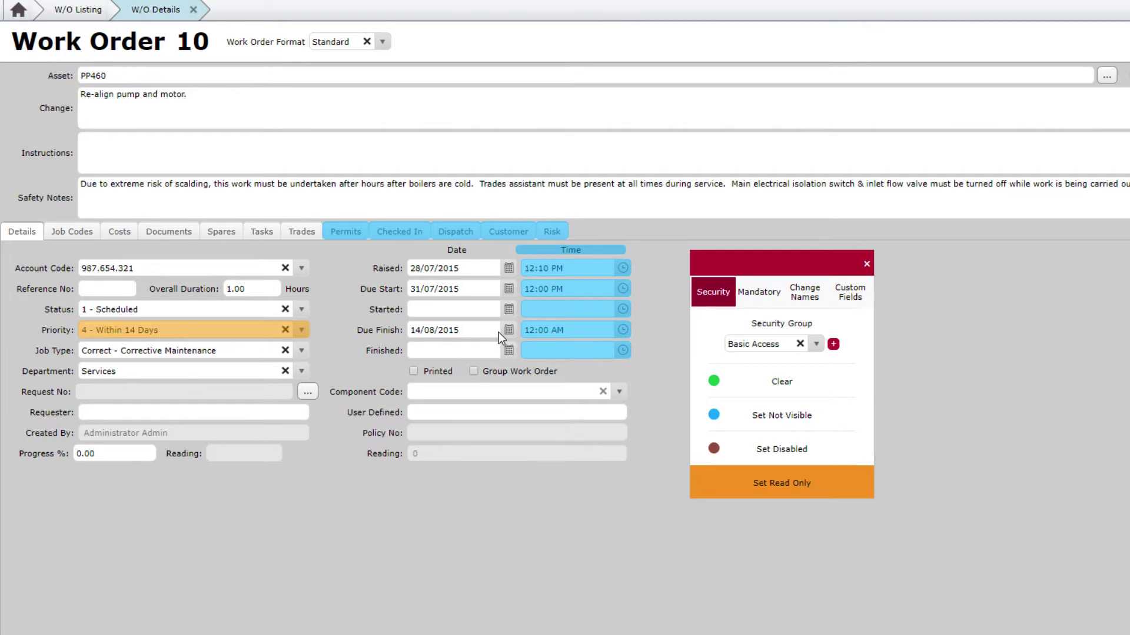
pyautogui.click(481, 333)
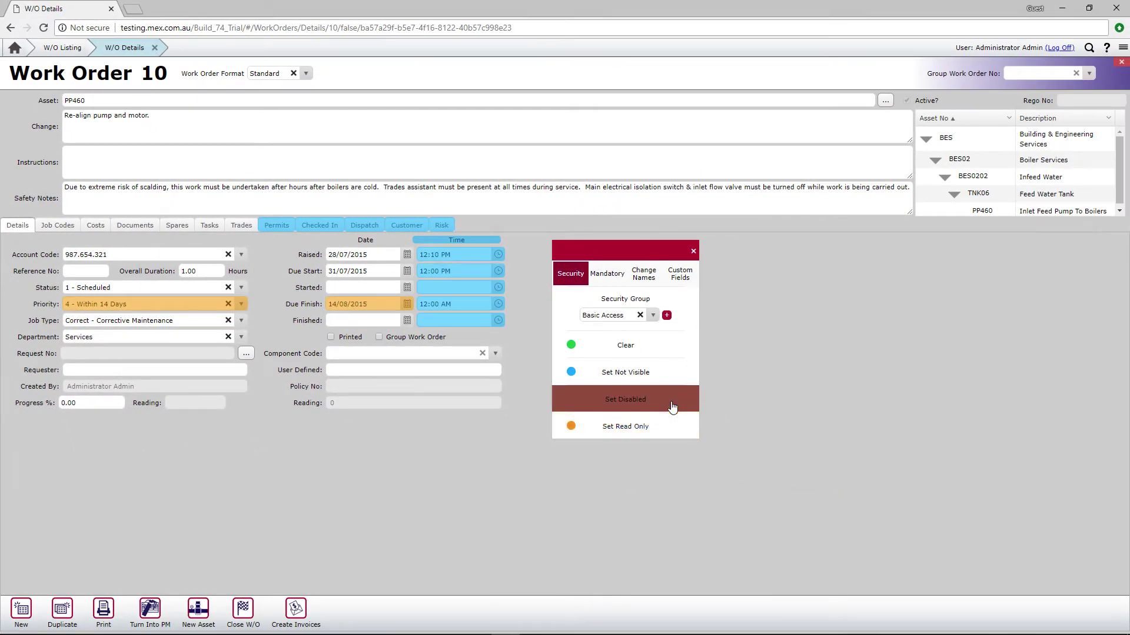
pyautogui.click(157, 612)
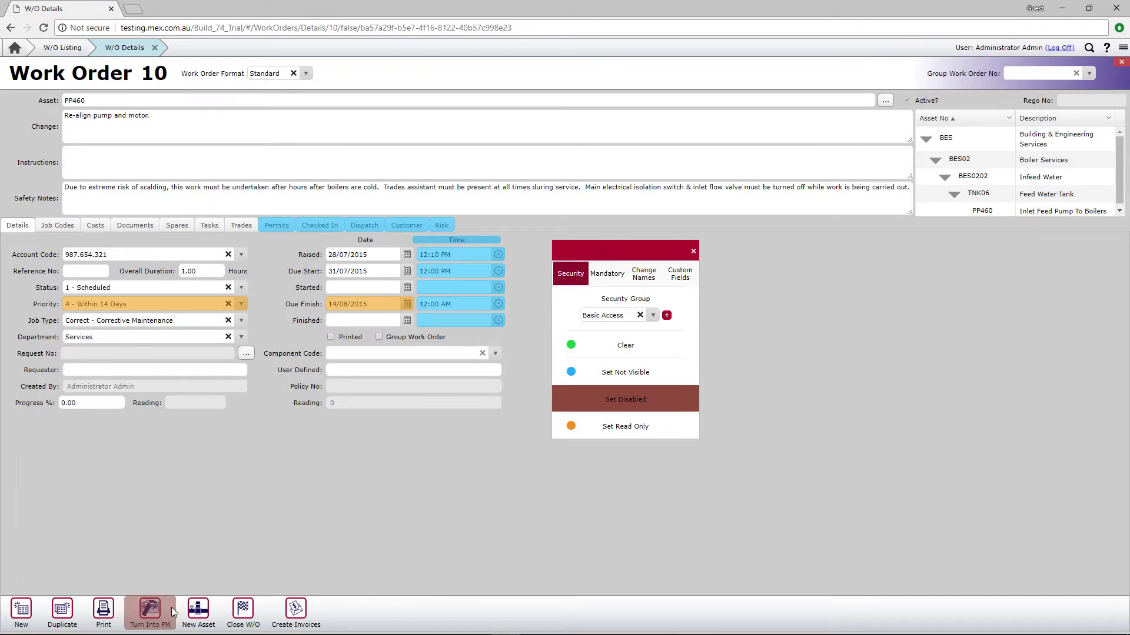
pyautogui.click(203, 612)
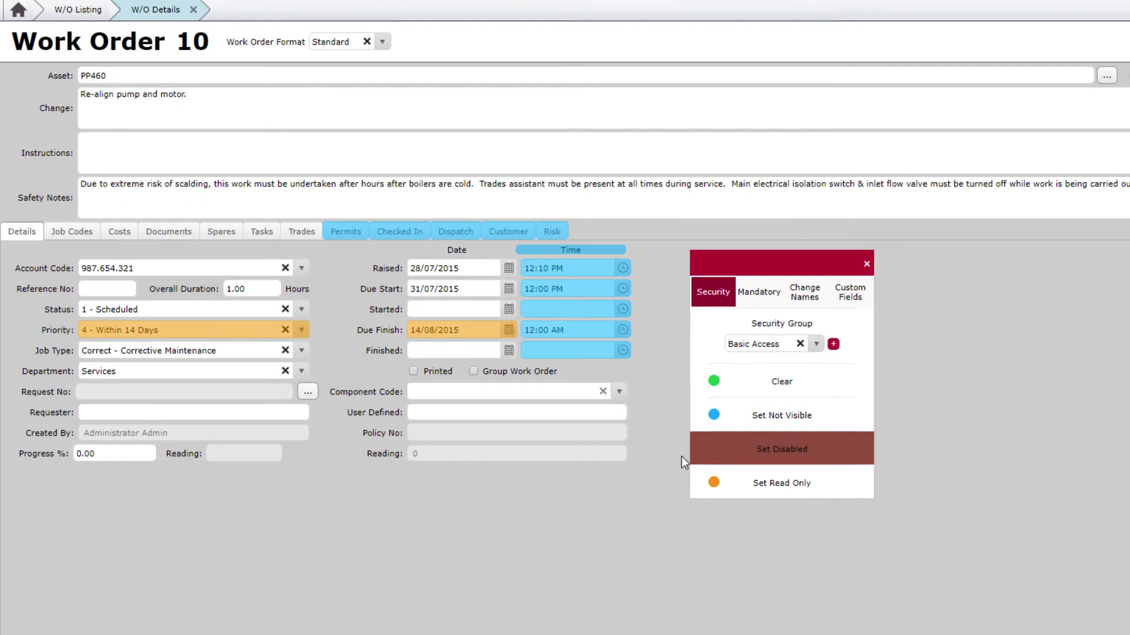
pyautogui.click(713, 299)
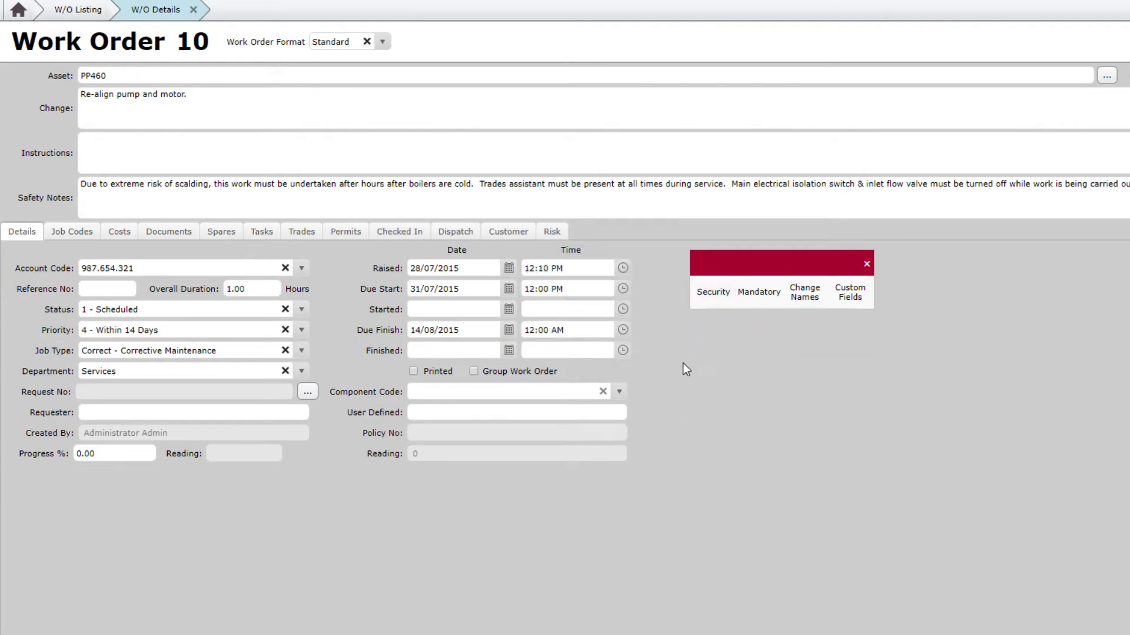
pyautogui.click(223, 234)
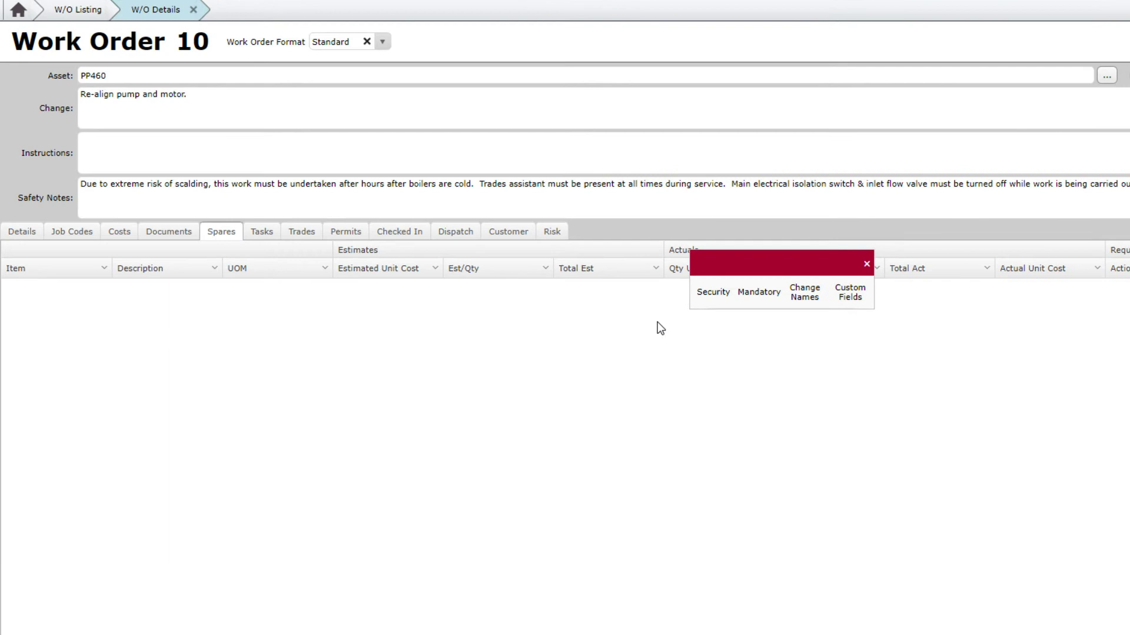
pyautogui.click(712, 293)
pyautogui.click(760, 416)
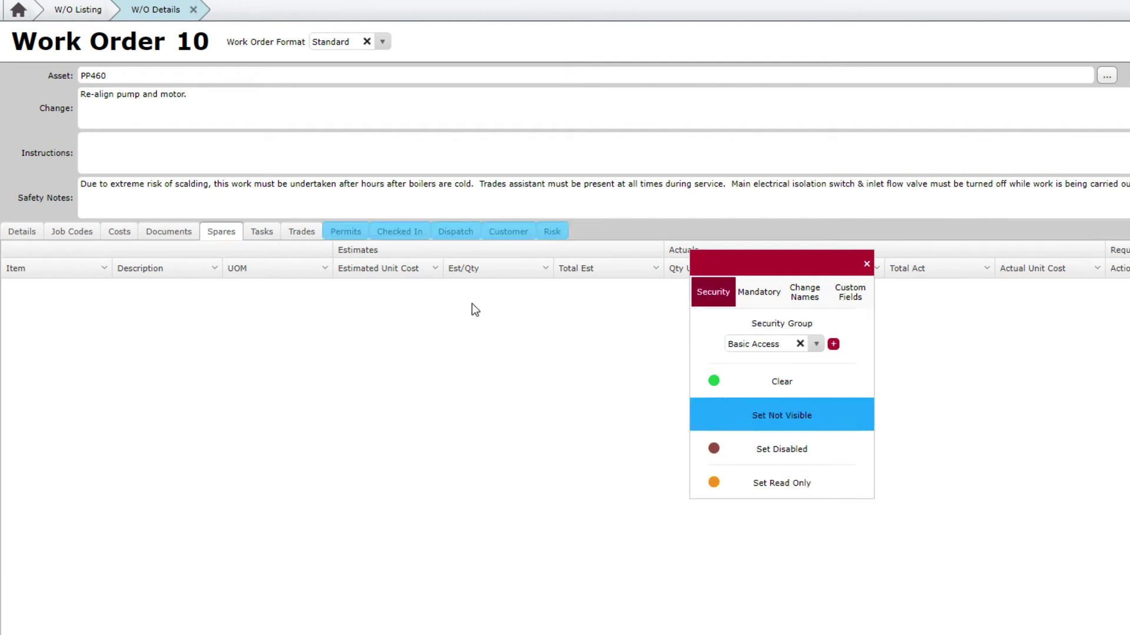
pyautogui.click(379, 266)
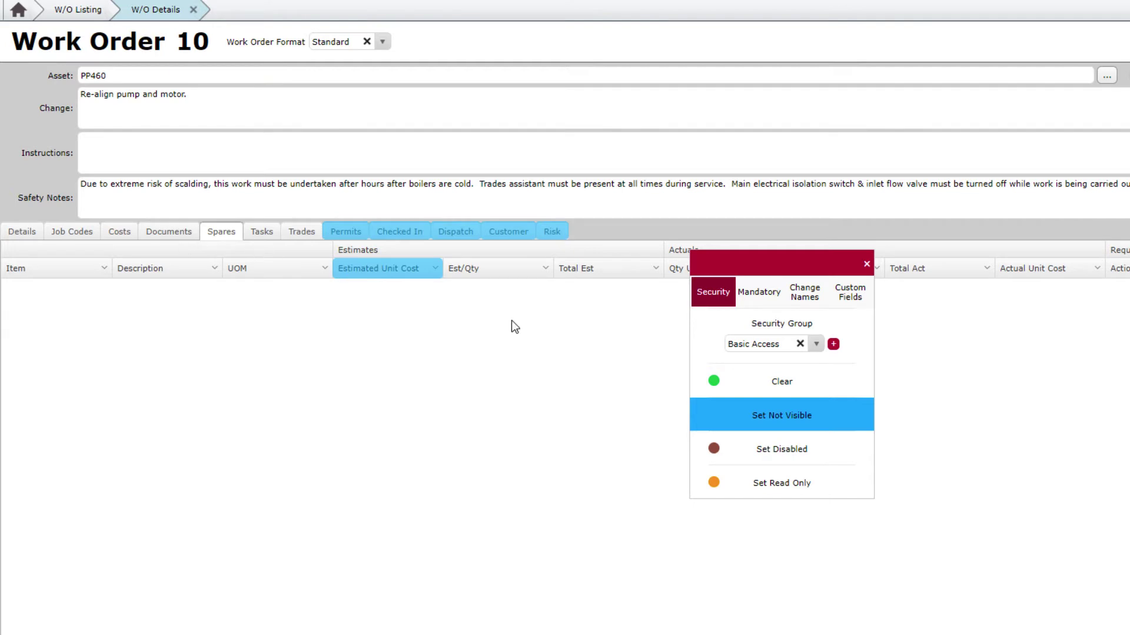
pyautogui.click(712, 297)
pyautogui.click(25, 232)
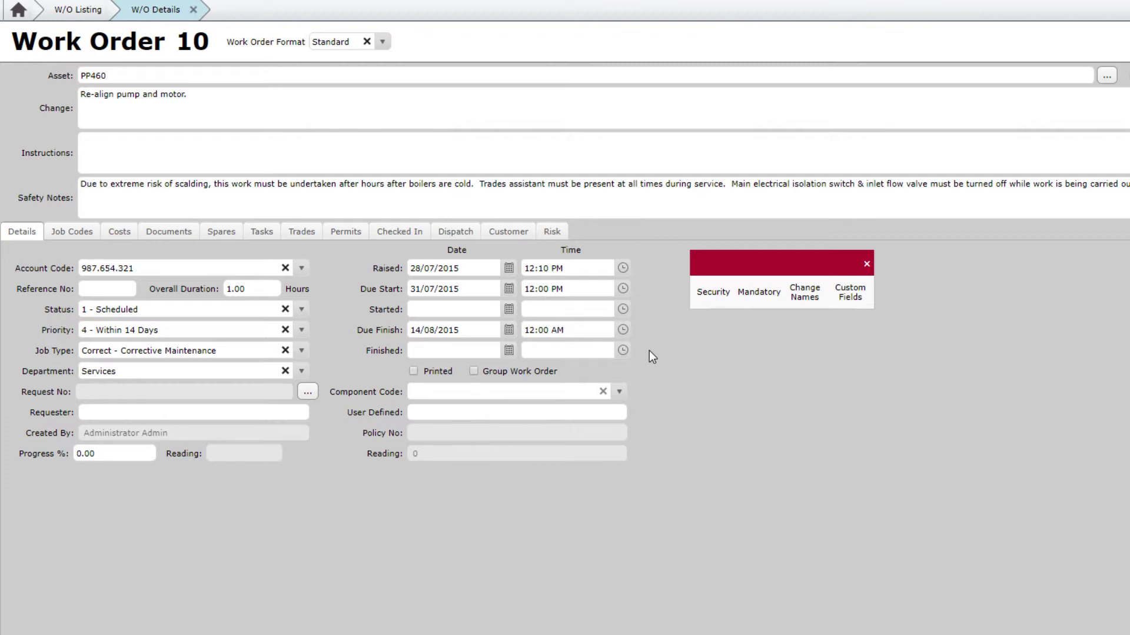
# Mark Priority and Job Type mandatory with zero value allowed for Basic Access
pyautogui.click(751, 303)
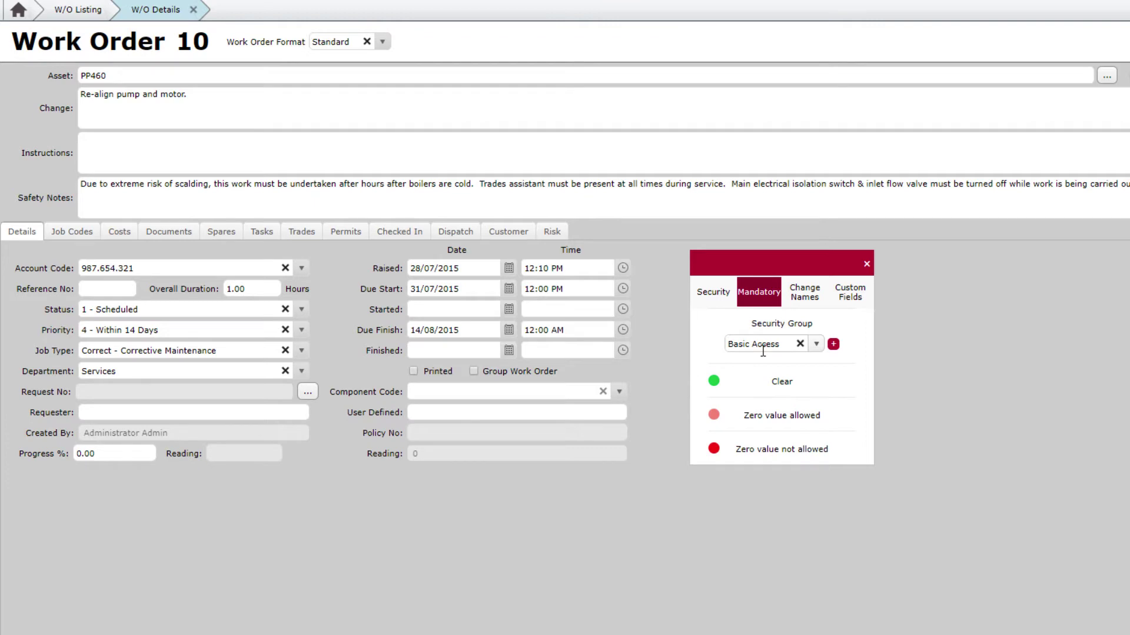
pyautogui.click(767, 409)
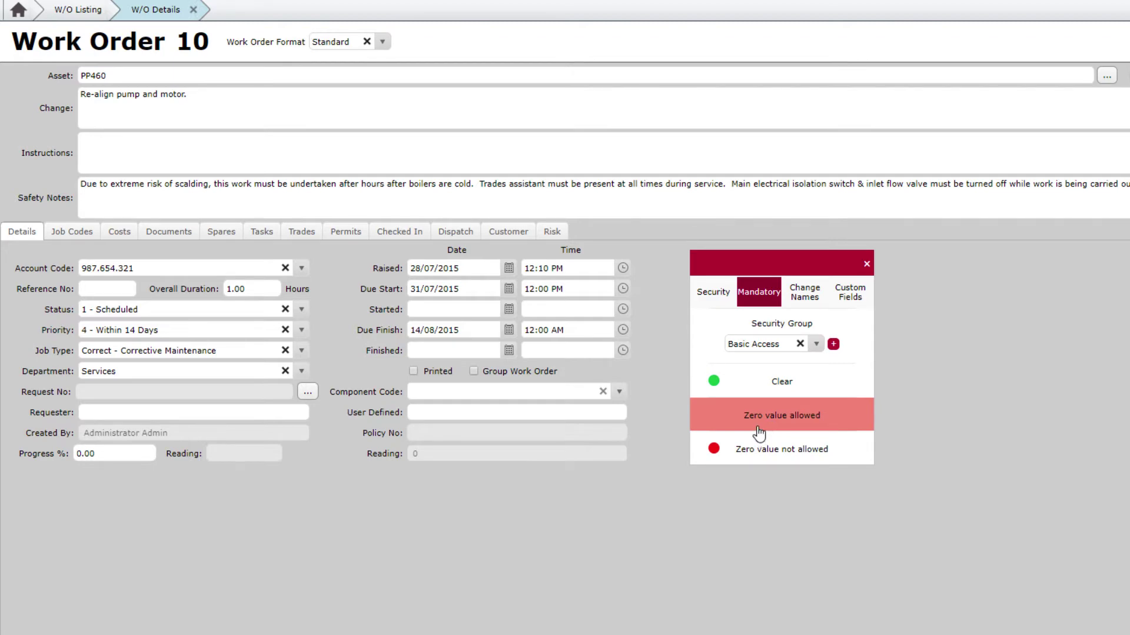
pyautogui.click(755, 442)
pyautogui.click(213, 334)
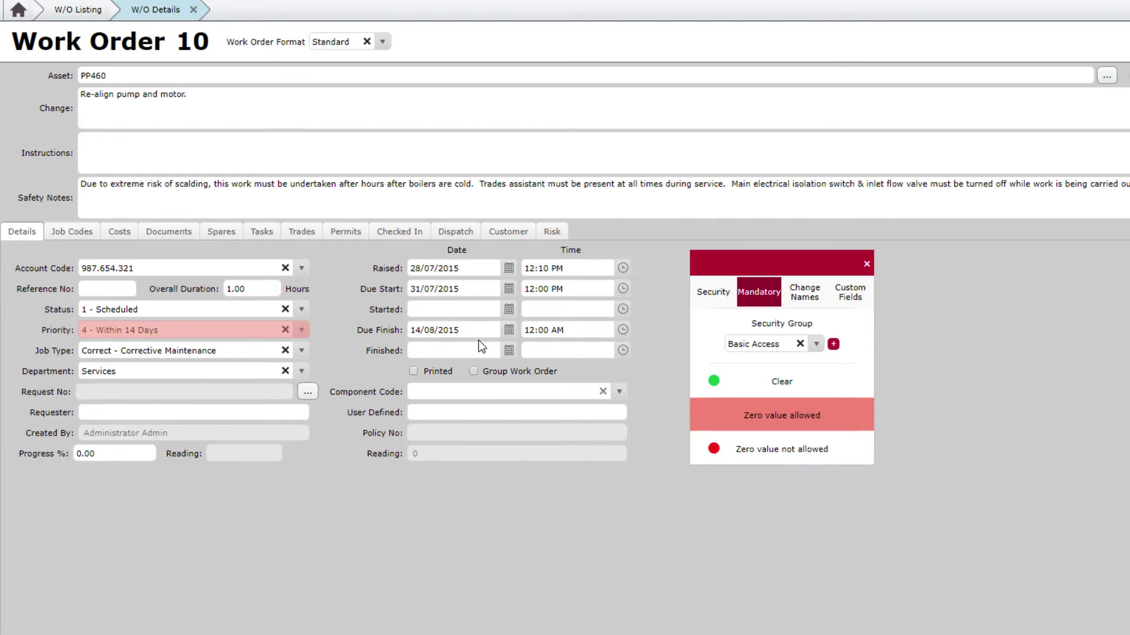
pyautogui.click(203, 351)
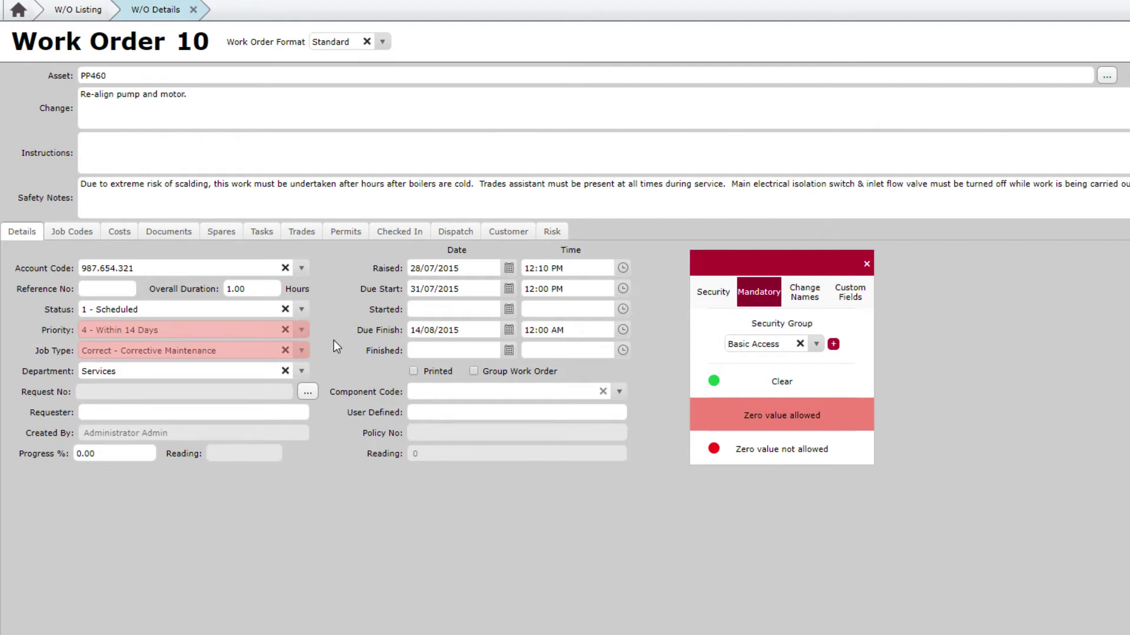
# Clear Job Type's mandatory marking, then reapply it with zero value allowed
pyautogui.click(859, 382)
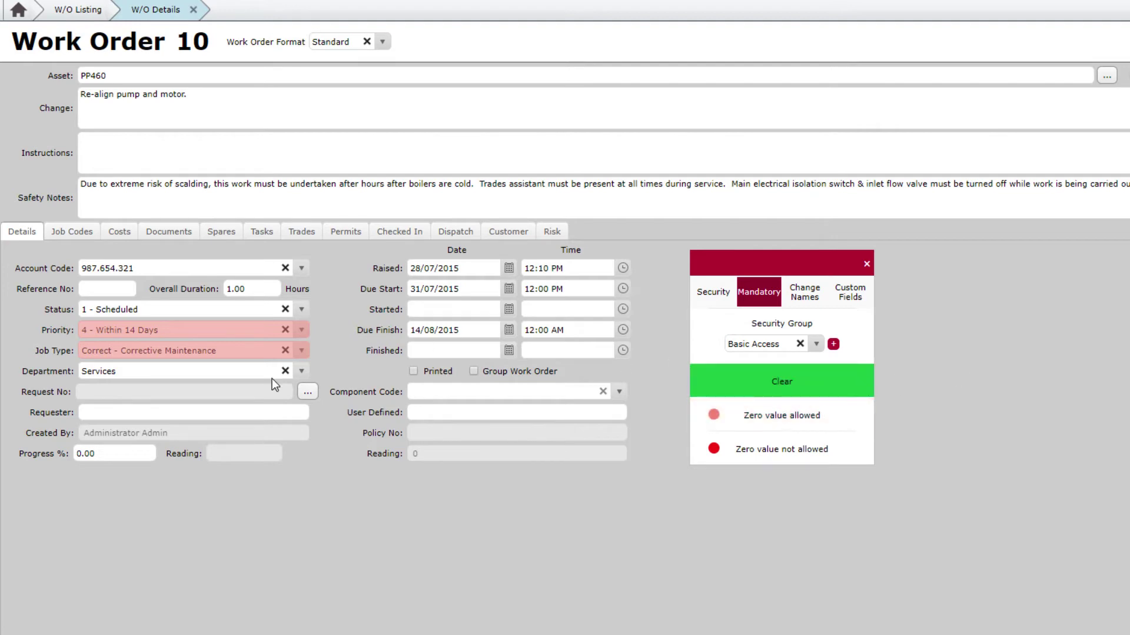
pyautogui.click(211, 345)
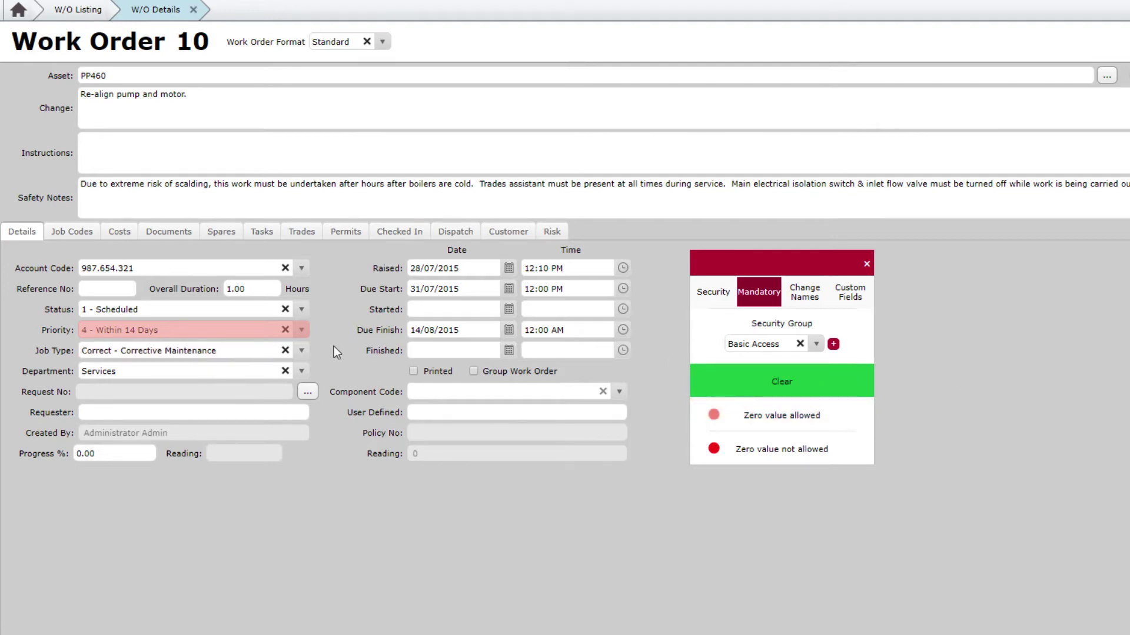
pyautogui.click(809, 418)
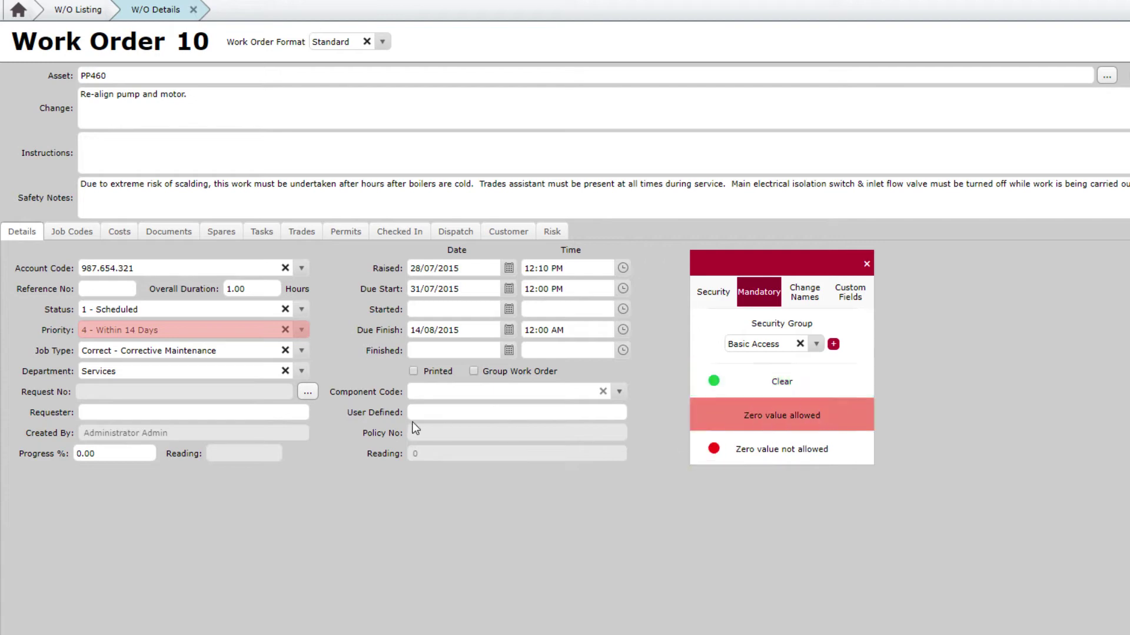
pyautogui.click(221, 352)
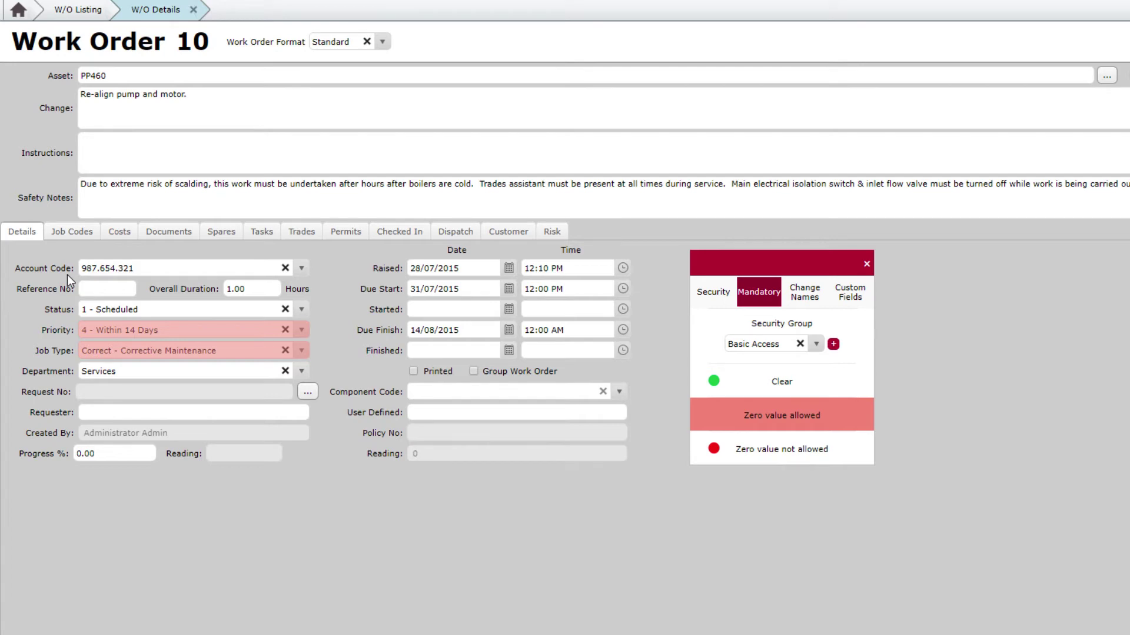
# In Change Names, relabel the Account Code field as 'Cost Centre:'
pyautogui.click(806, 294)
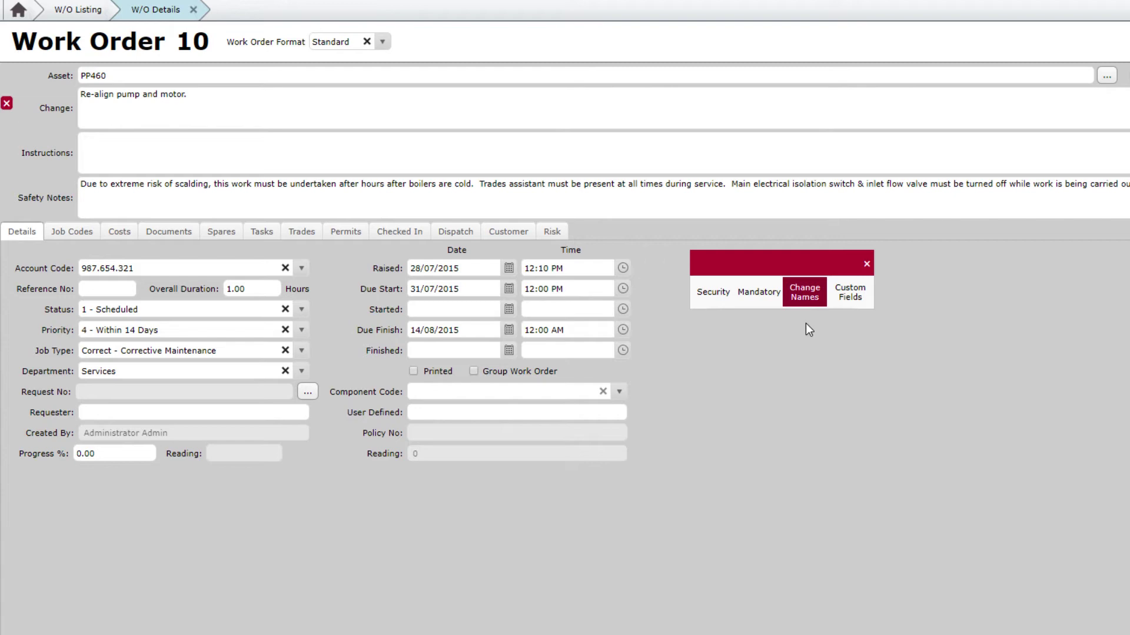
pyautogui.click(67, 268)
pyautogui.click(71, 288)
pyautogui.click(71, 306)
pyautogui.click(69, 329)
pyautogui.click(61, 267)
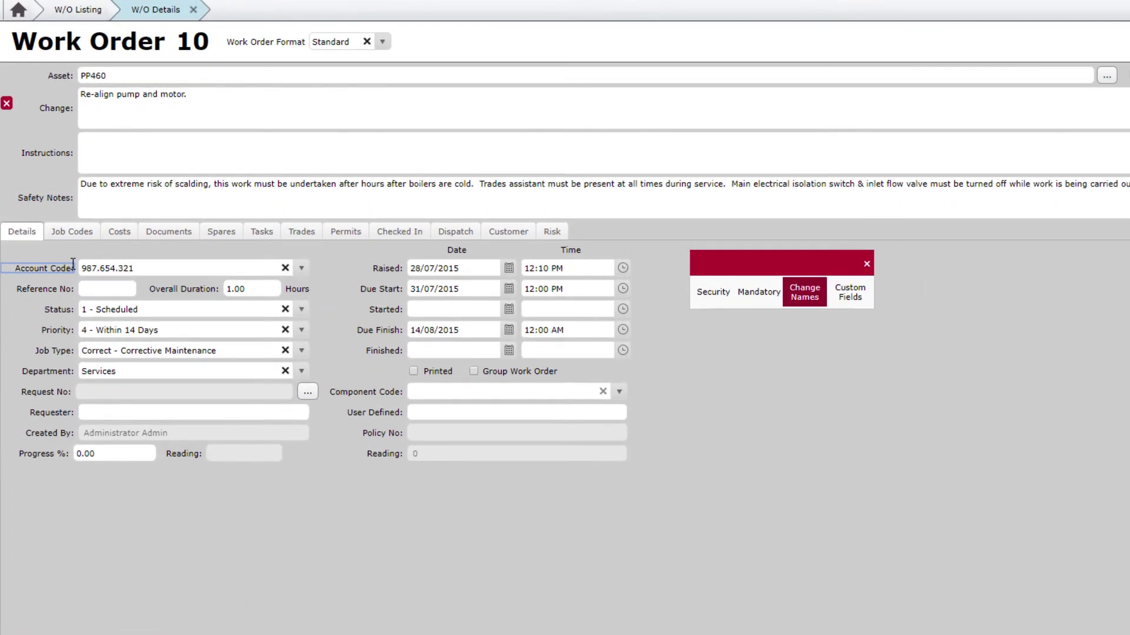
pyautogui.moveTo(73, 265); pyautogui.dragTo(8, 267)
pyautogui.write('Cost Centre:')
pyautogui.click(50, 287)
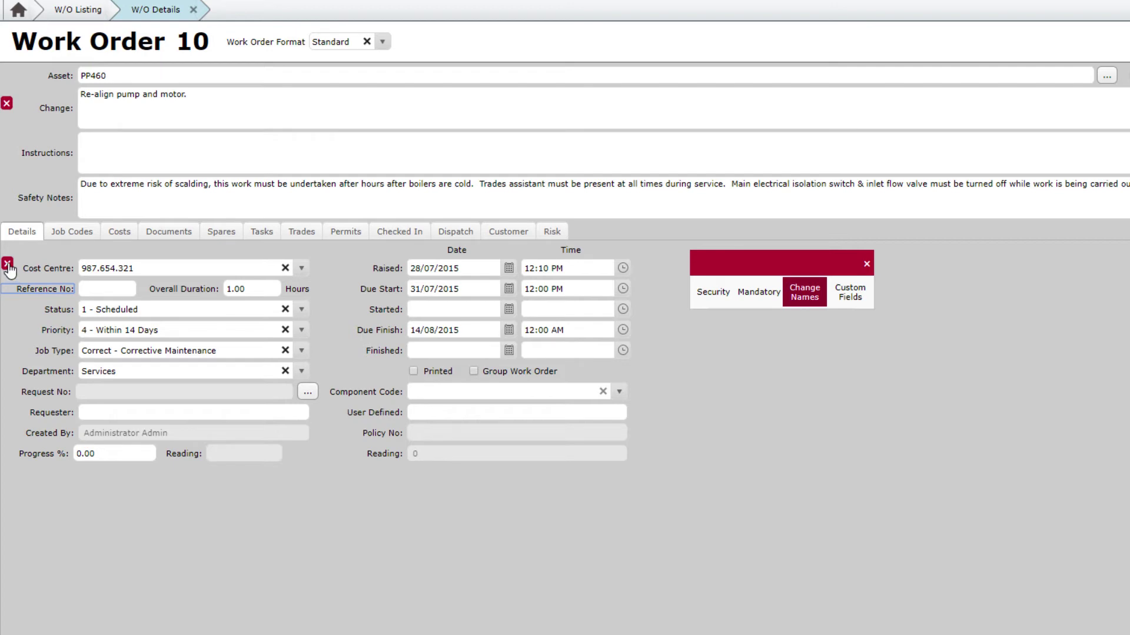
# Retype the label as 'Cost Centre' without the colon and confirm it
pyautogui.click(7, 265)
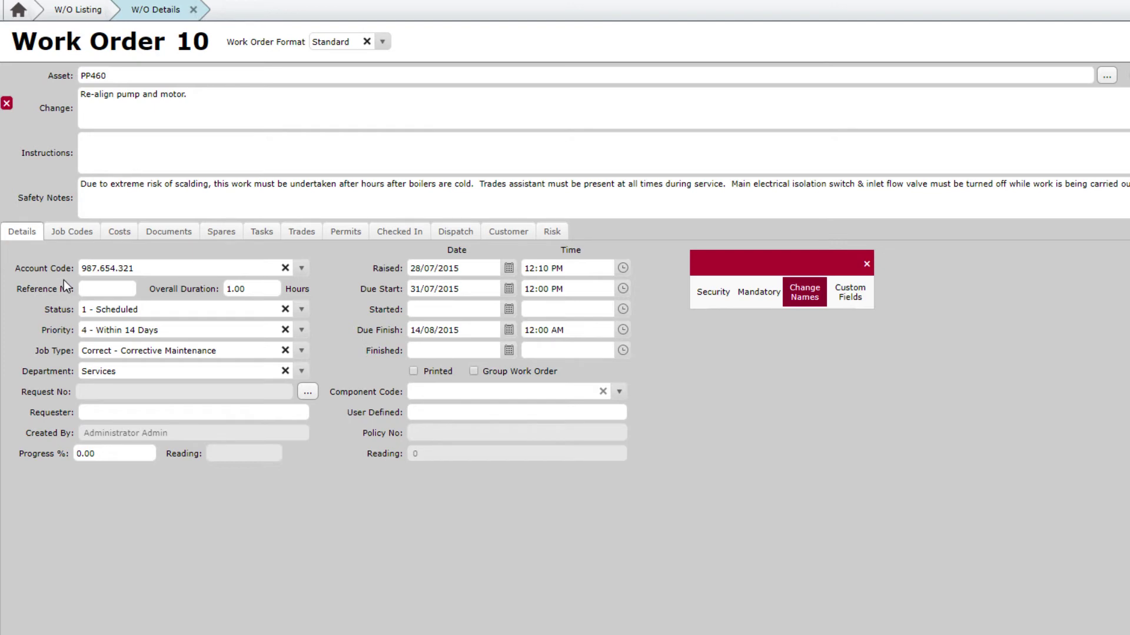
pyautogui.moveTo(75, 268); pyautogui.dragTo(9, 269)
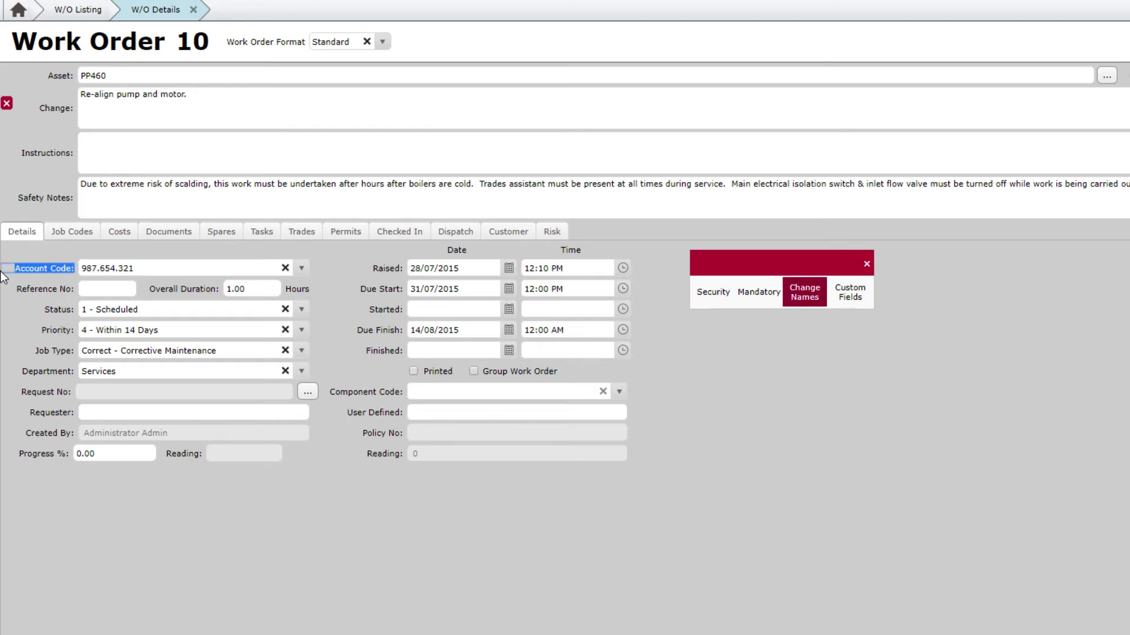
pyautogui.write('Cost Centre:')
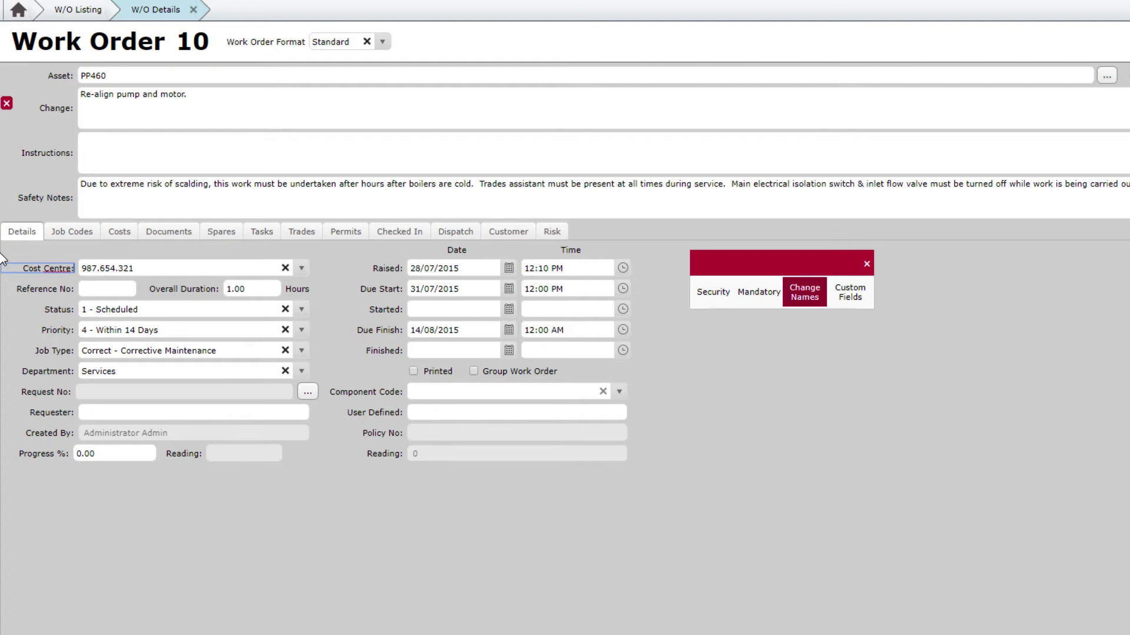
pyautogui.press('Tab')
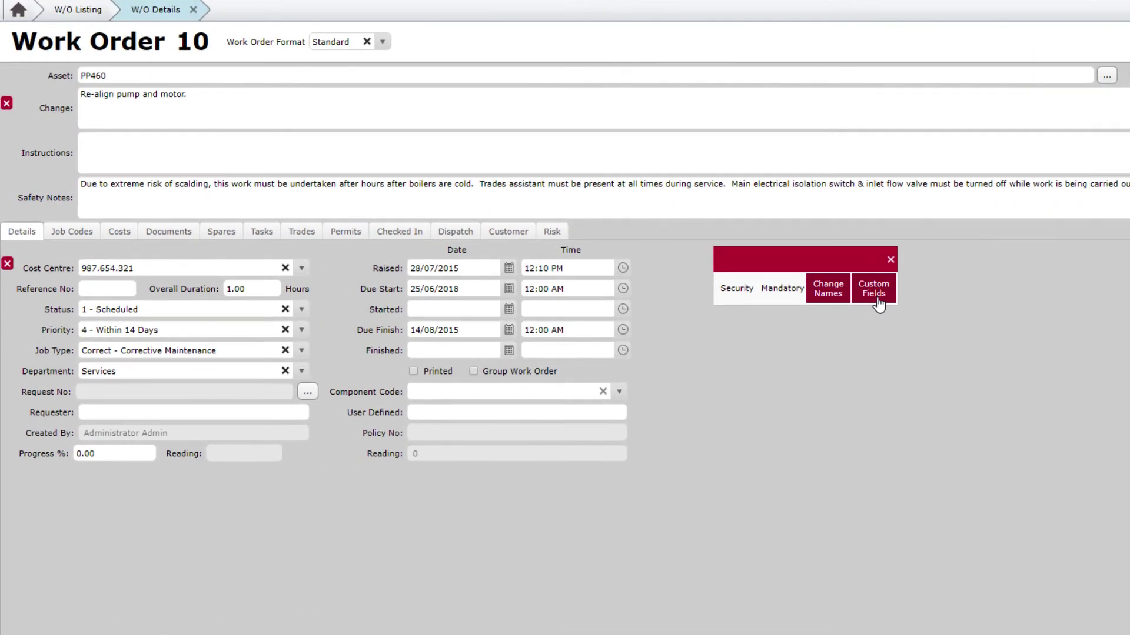
# Drag a Text Box custom field into the layout grid and open its Custom Field Details
pyautogui.click(879, 305)
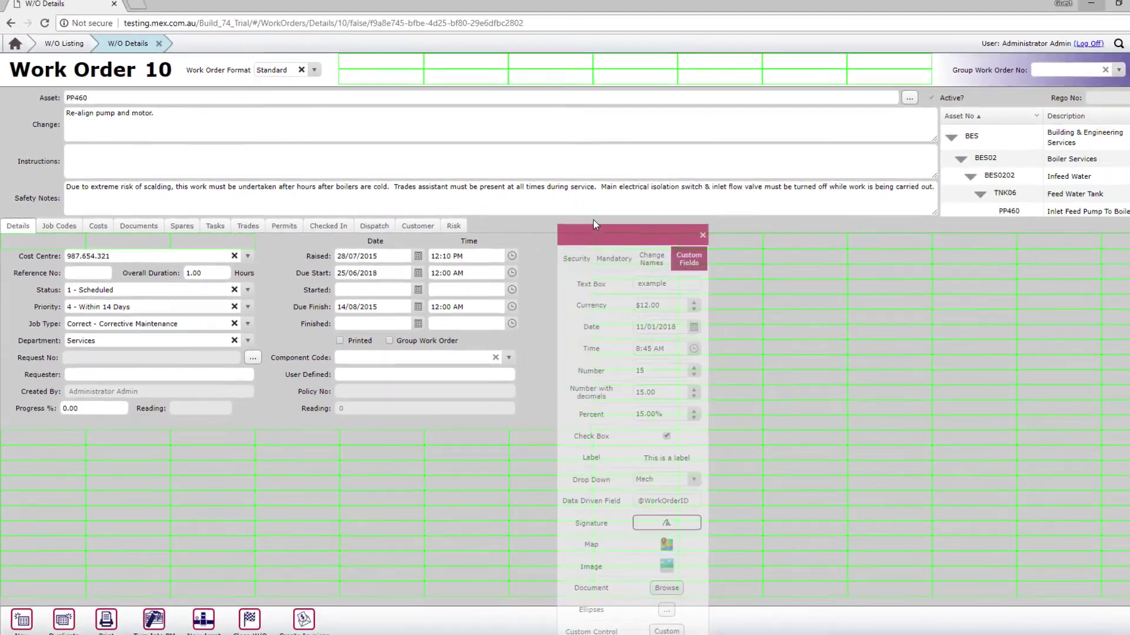
pyautogui.moveTo(593, 224); pyautogui.dragTo(591, 128)
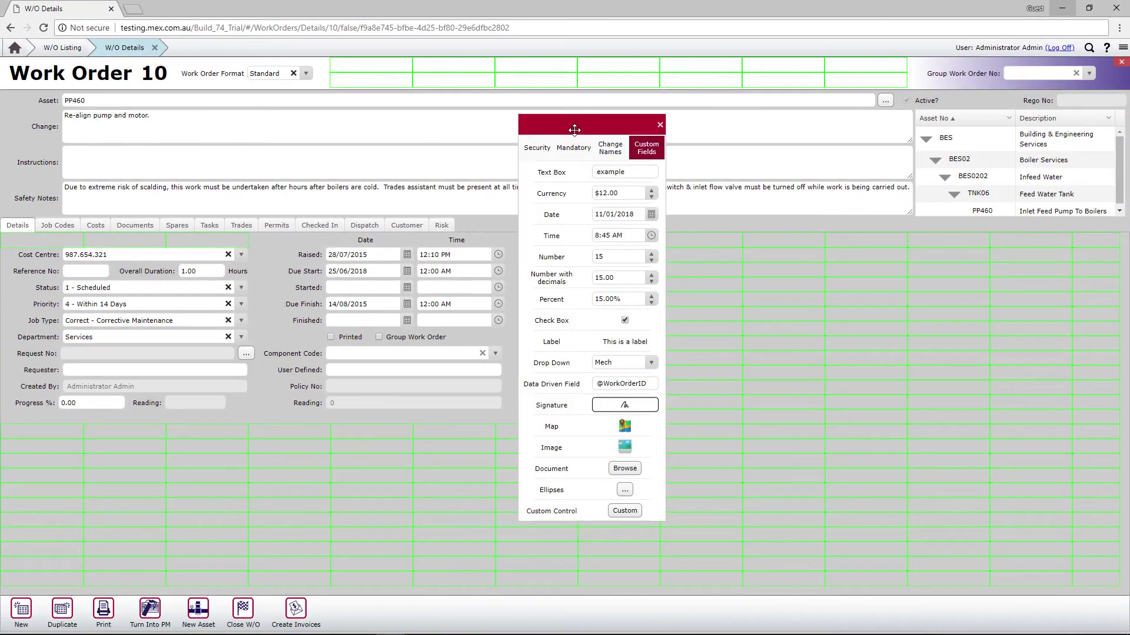
pyautogui.moveTo(551, 172); pyautogui.dragTo(559, 194)
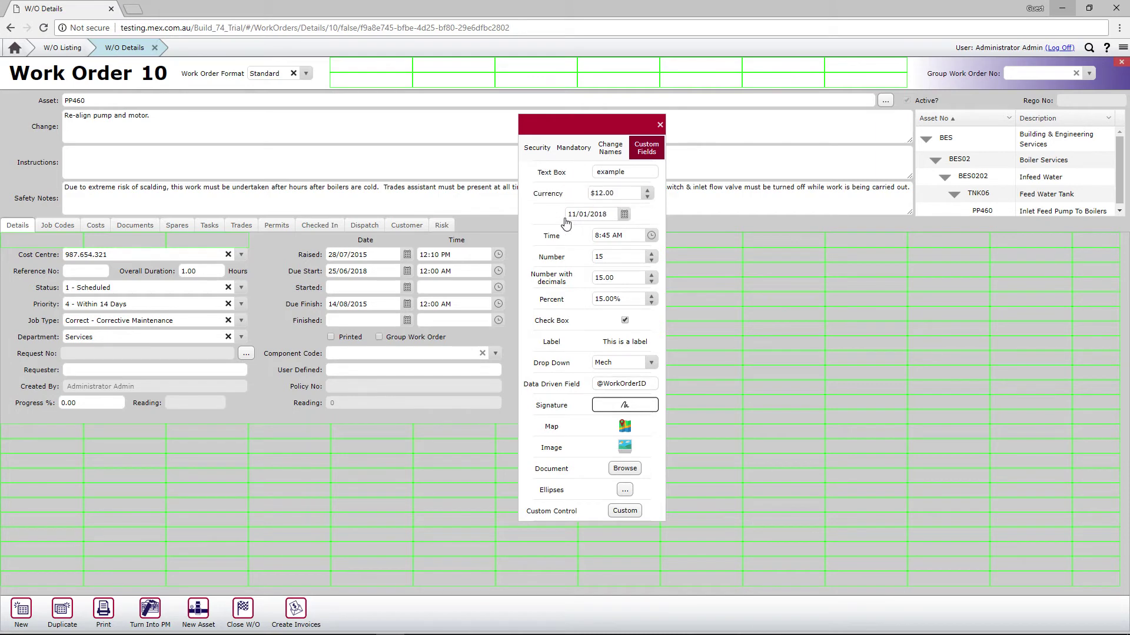
pyautogui.moveTo(559, 235); pyautogui.dragTo(559, 304)
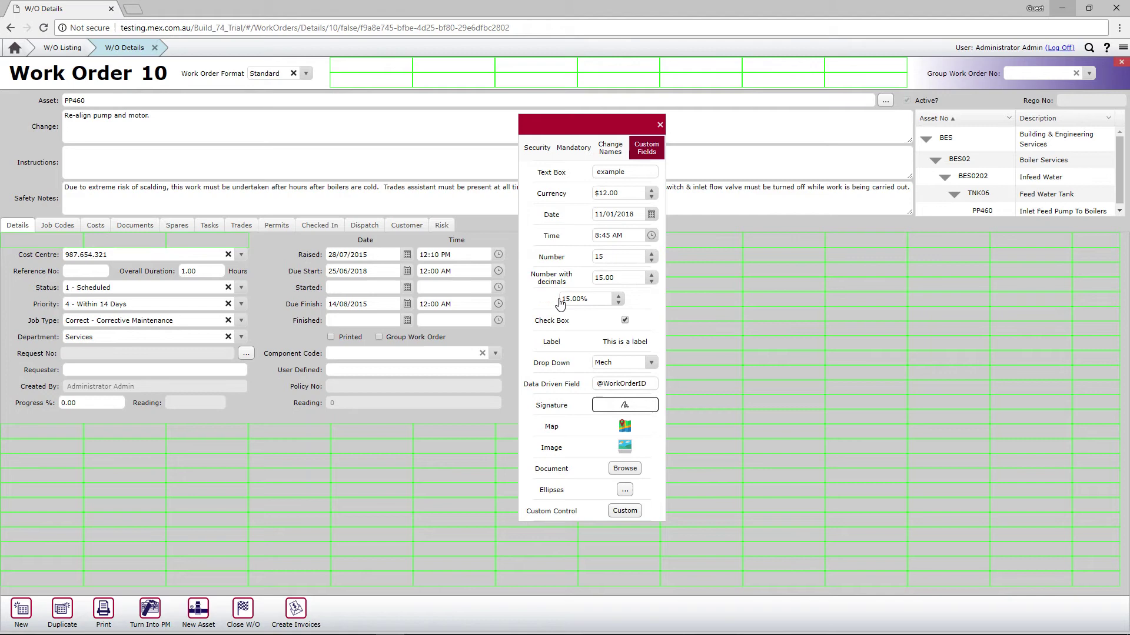
pyautogui.moveTo(560, 303); pyautogui.dragTo(562, 302)
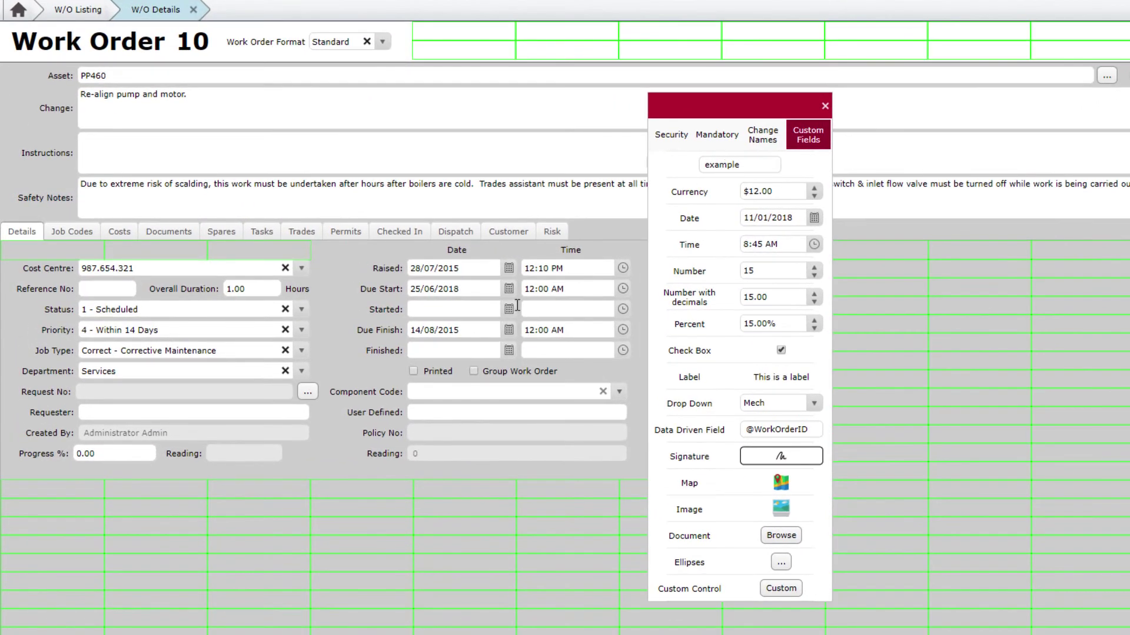
pyautogui.moveTo(517, 306); pyautogui.dragTo(129, 493)
pyautogui.click(138, 496)
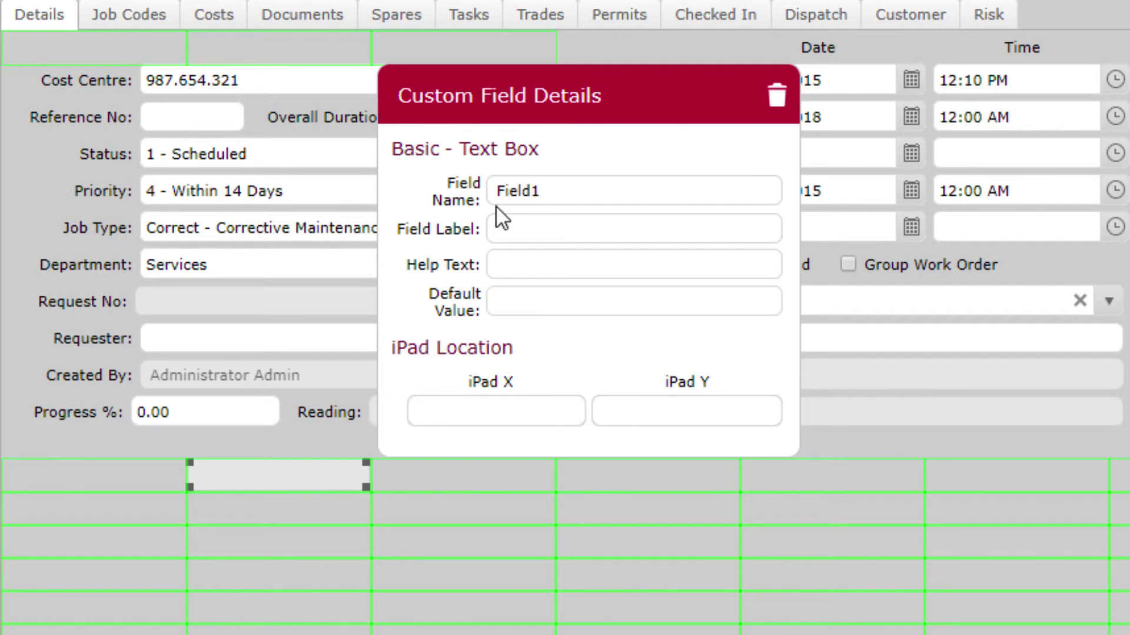
# Name the field WorkOrderNotes, label it 'Notes', and stretch the box wide across the form
pyautogui.doubleClick(509, 190)
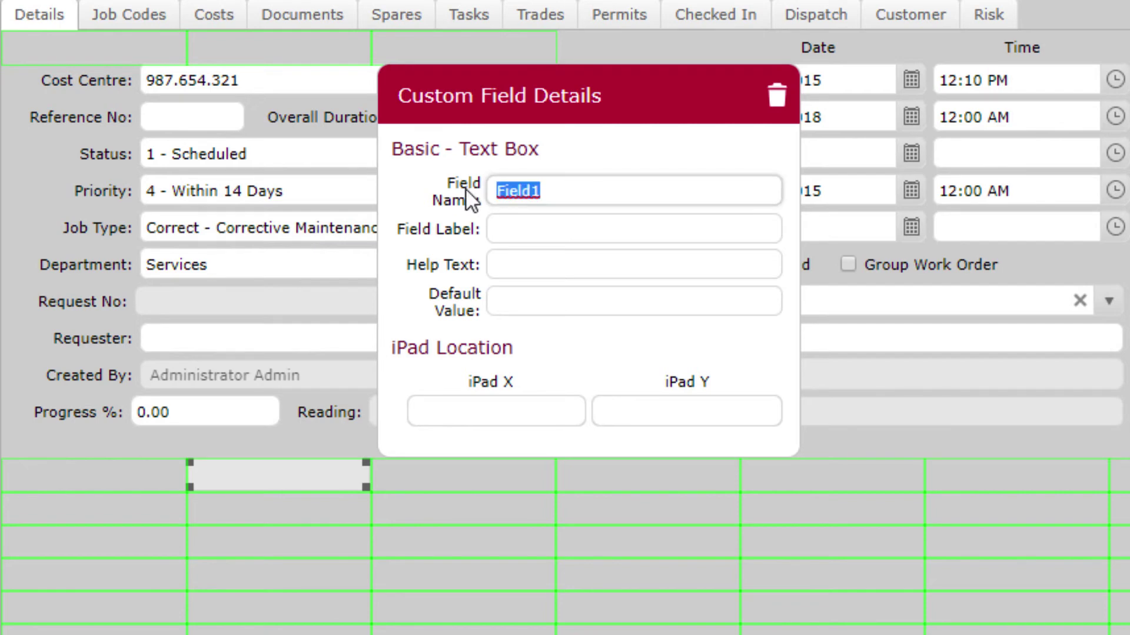
pyautogui.write('WorkOrder')
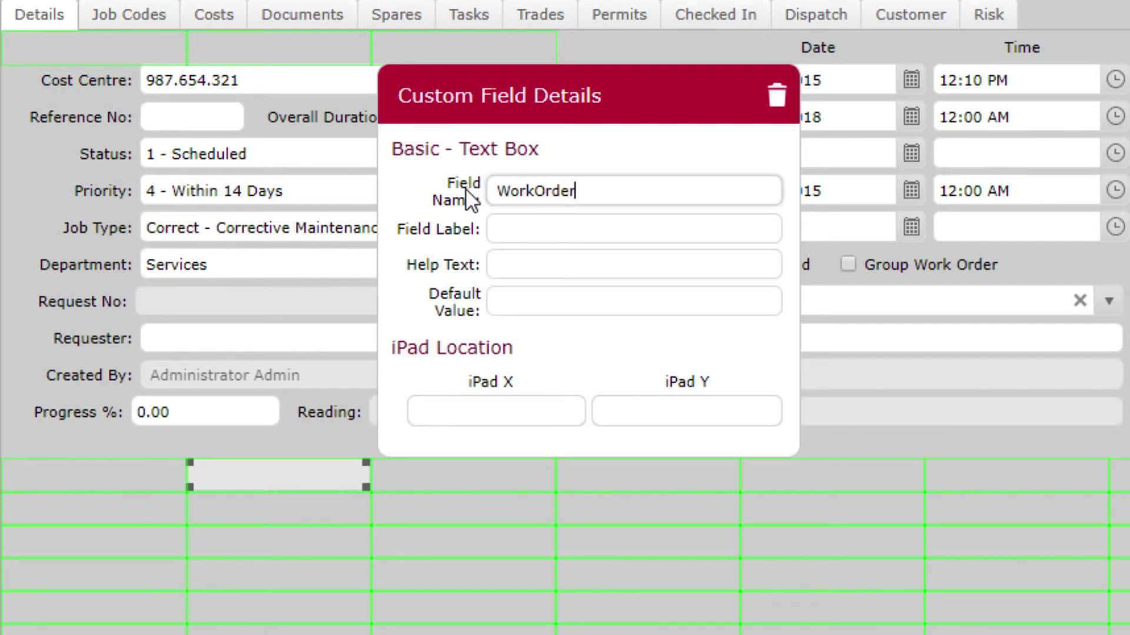
pyautogui.write('Notes')
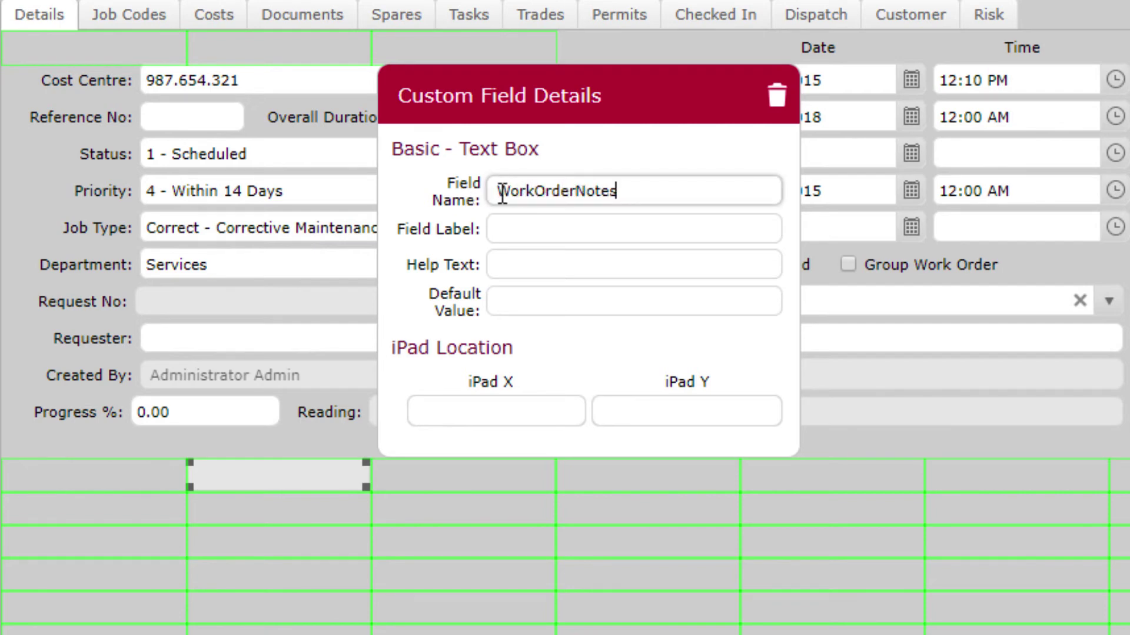
pyautogui.click(505, 222)
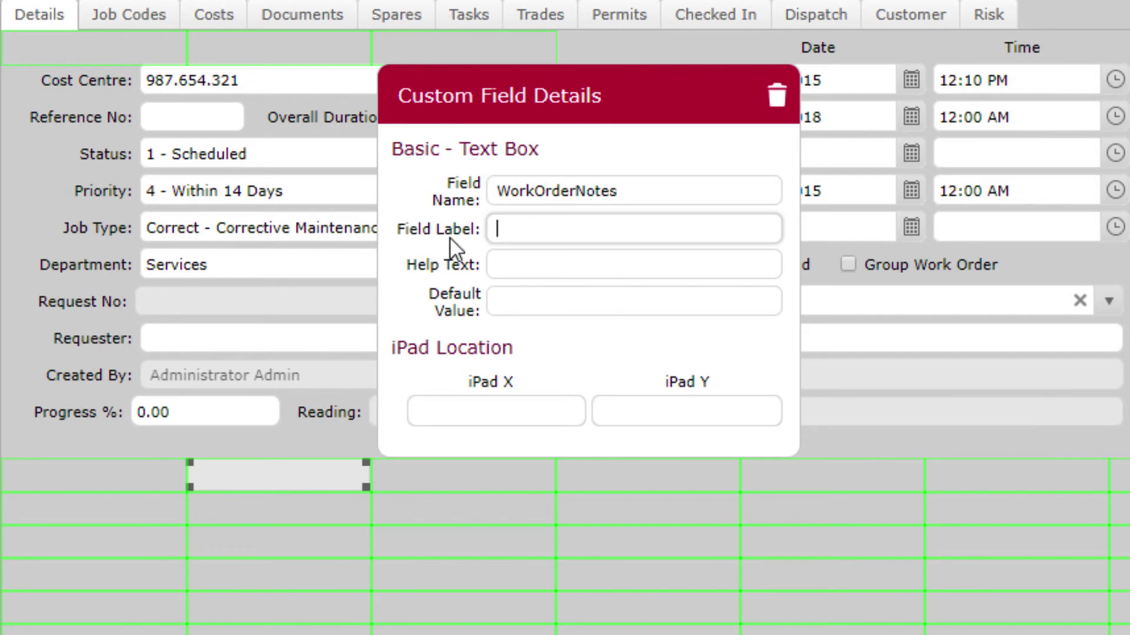
pyautogui.click(503, 229)
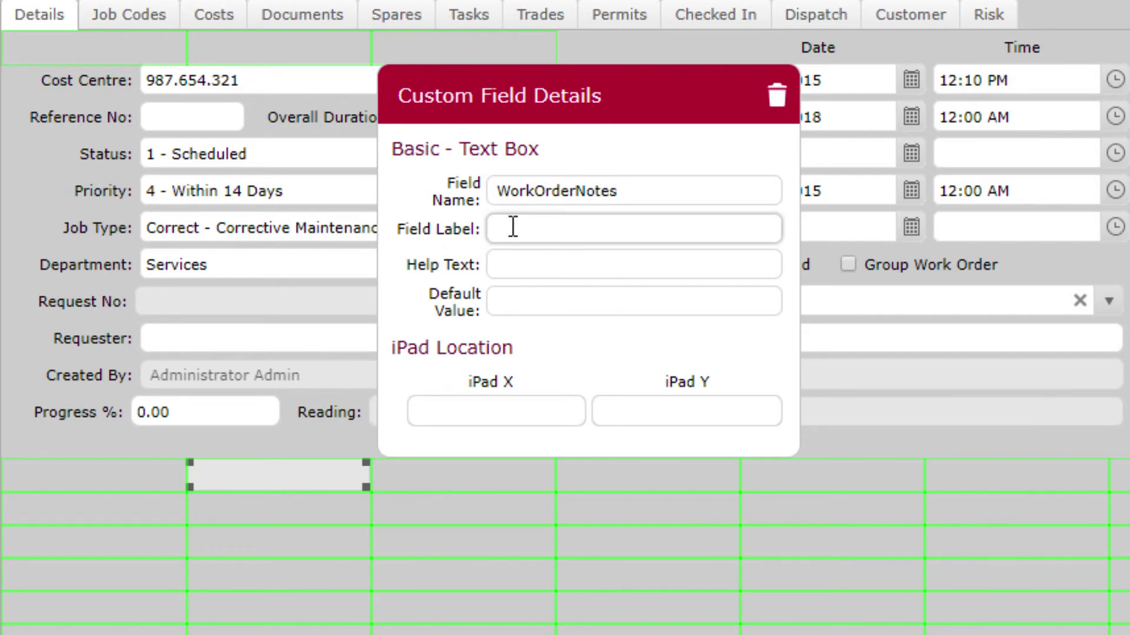
pyautogui.write('Notes')
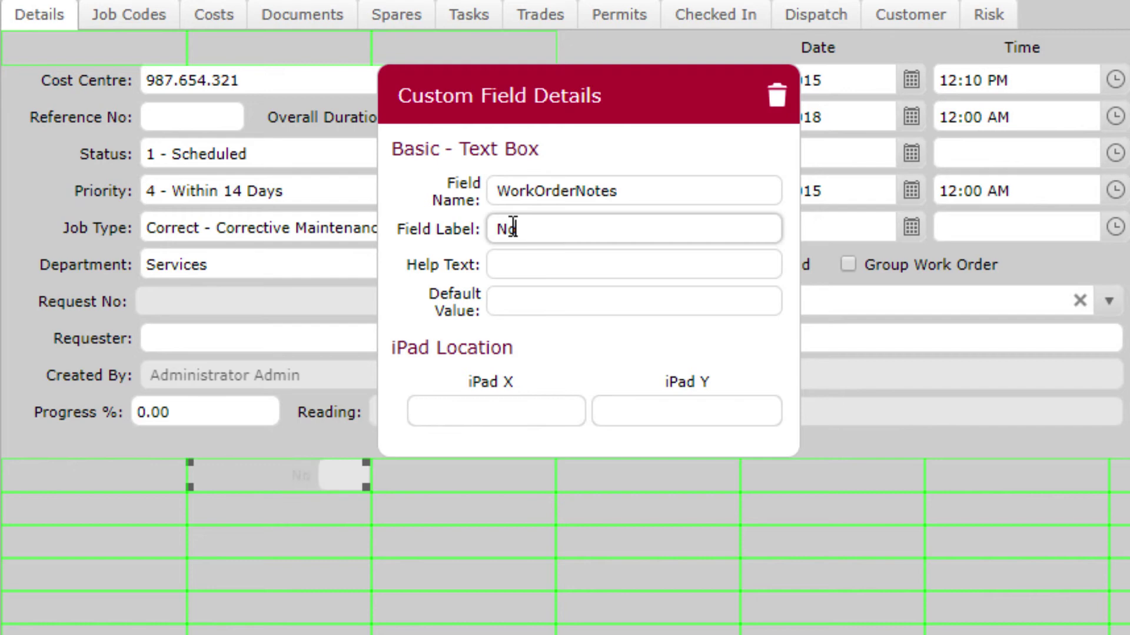
pyautogui.click(519, 259)
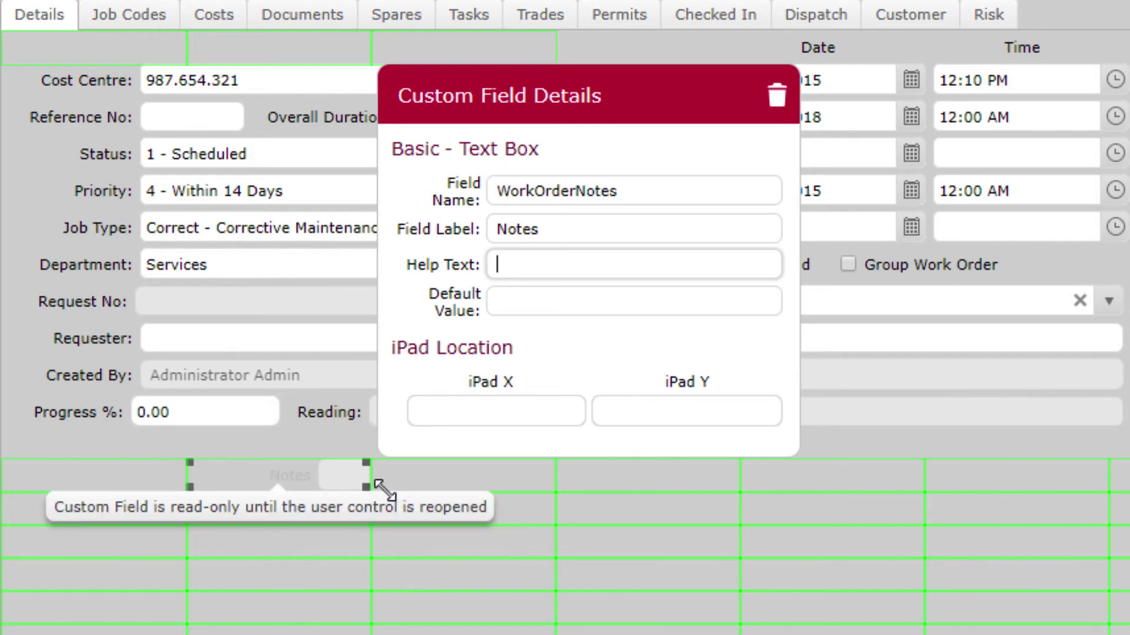
pyautogui.moveTo(365, 481); pyautogui.dragTo(33, 585)
pyautogui.moveTo(365, 585); pyautogui.dragTo(1026, 584)
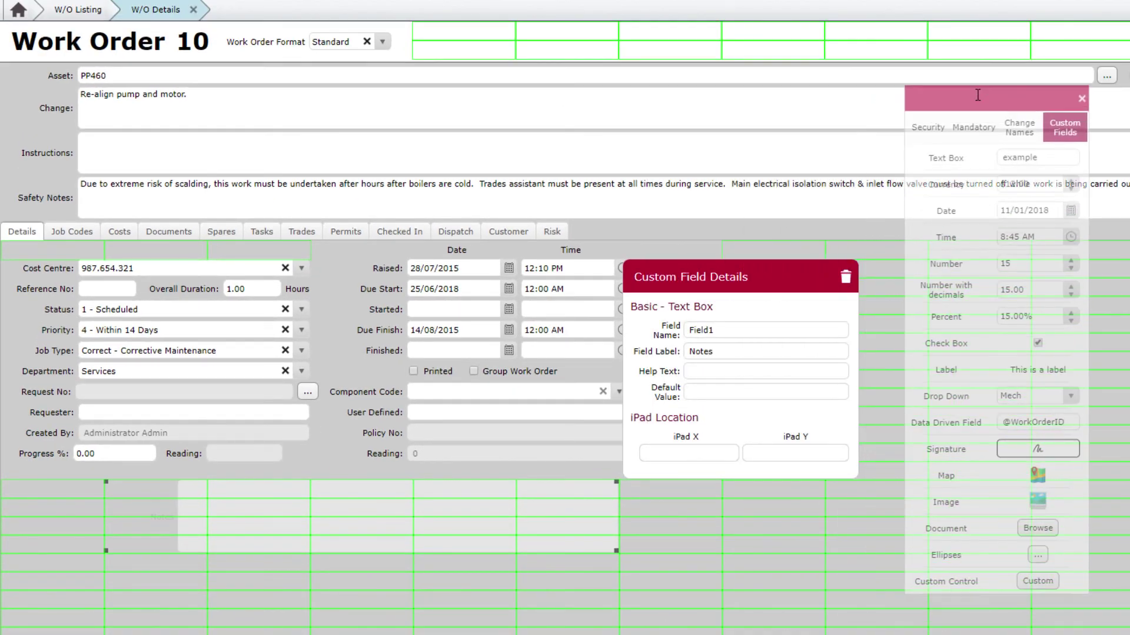
# Close the Notes field details and the customisation panel
pyautogui.click(474, 461)
pyautogui.click(275, 517)
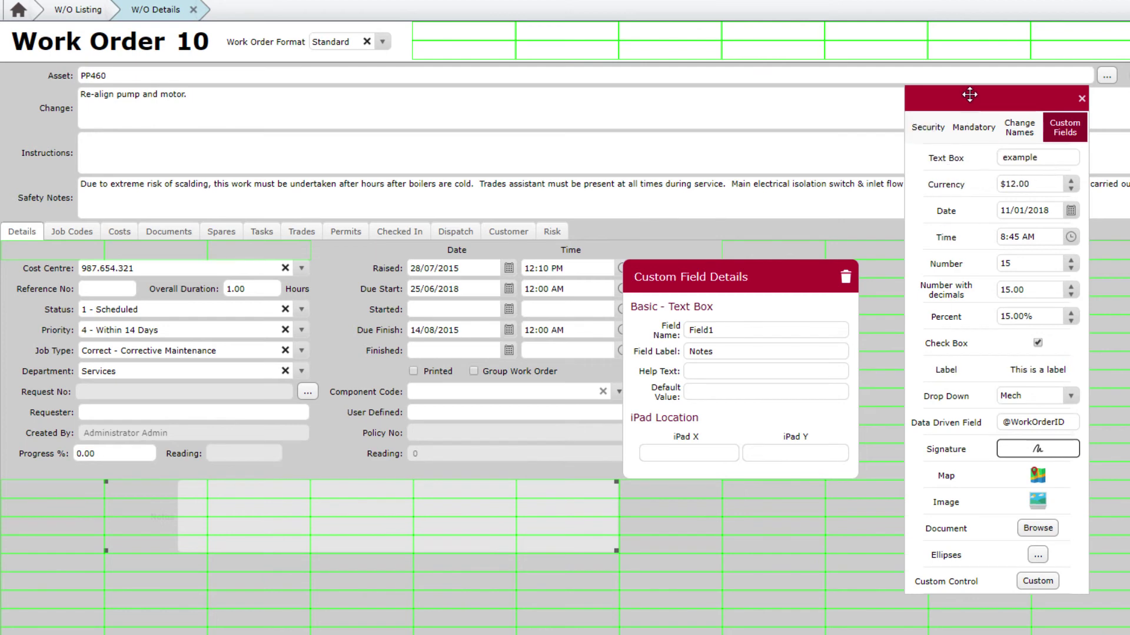
pyautogui.click(1065, 127)
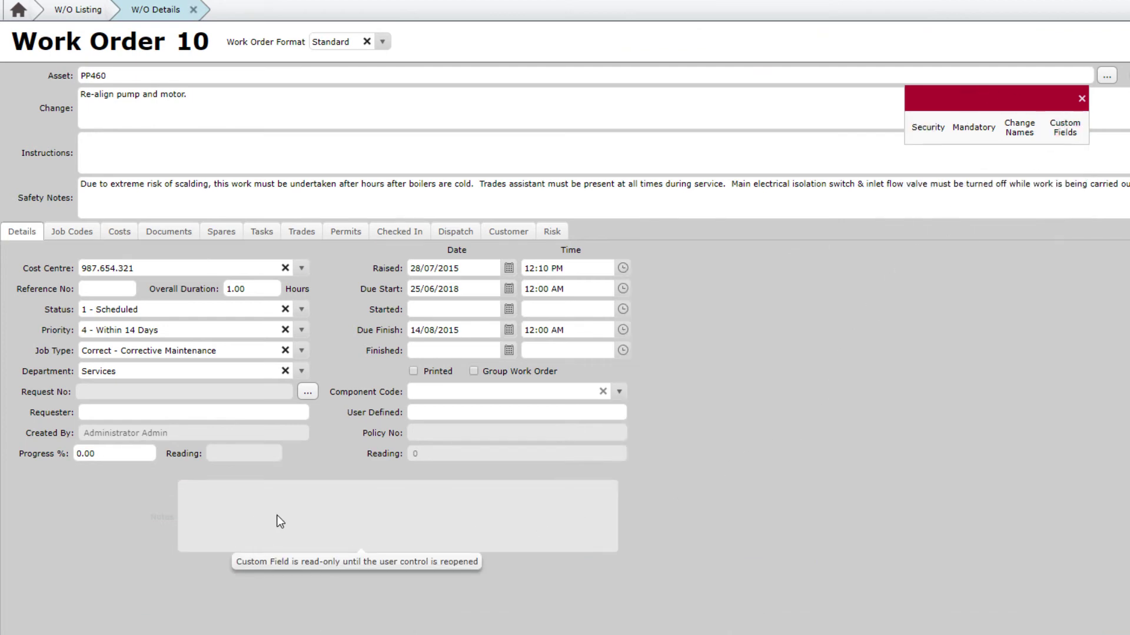
pyautogui.click(1081, 99)
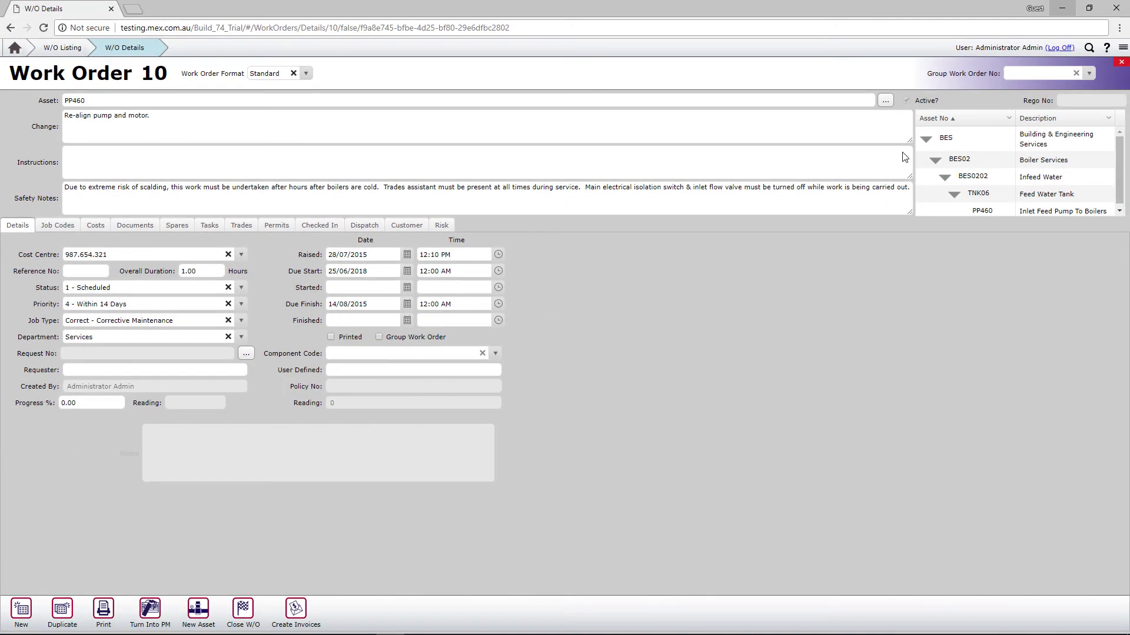
# Reopen Work Order 10 from the listing and enter 'A large notes field.' in its Notes box
pyautogui.click(154, 47)
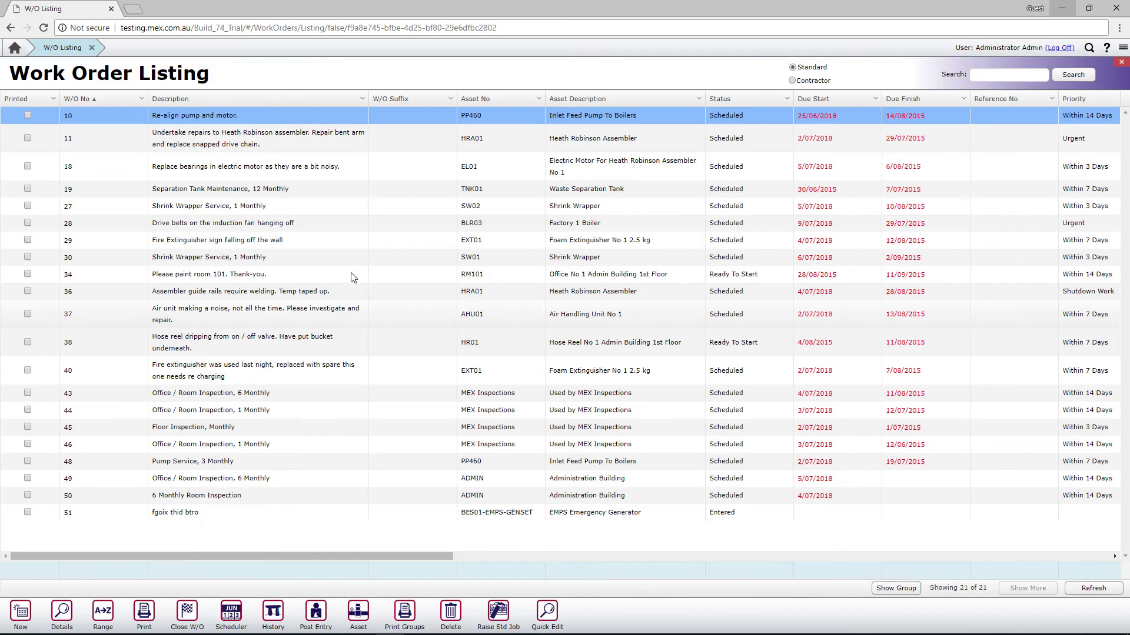
pyautogui.doubleClick(188, 120)
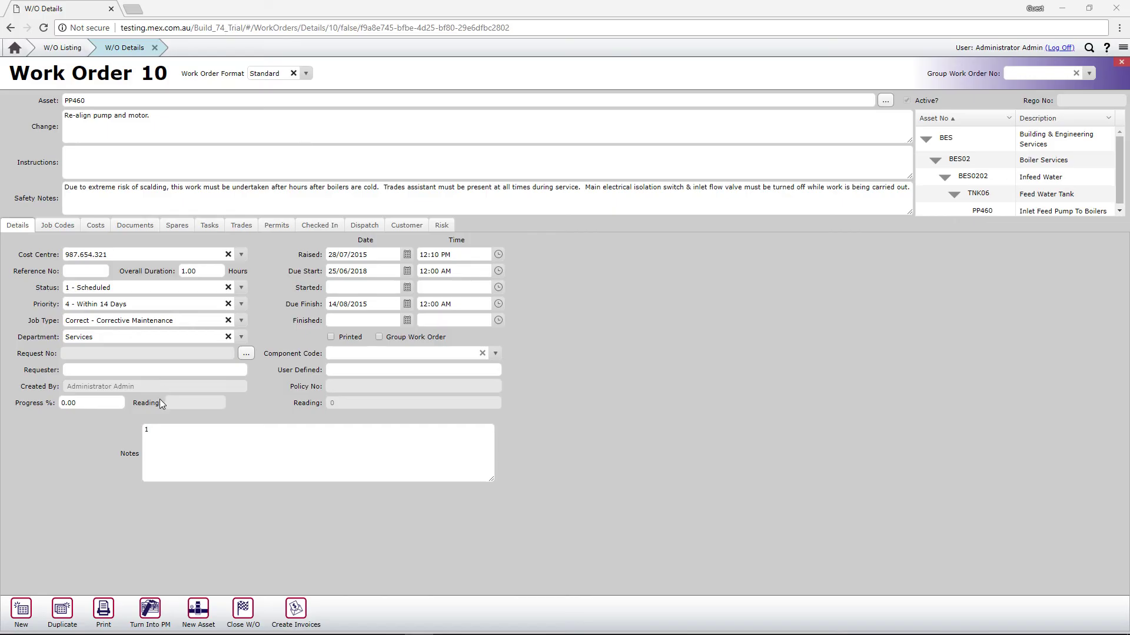
pyautogui.click(163, 430)
pyautogui.write('A large notes field.')
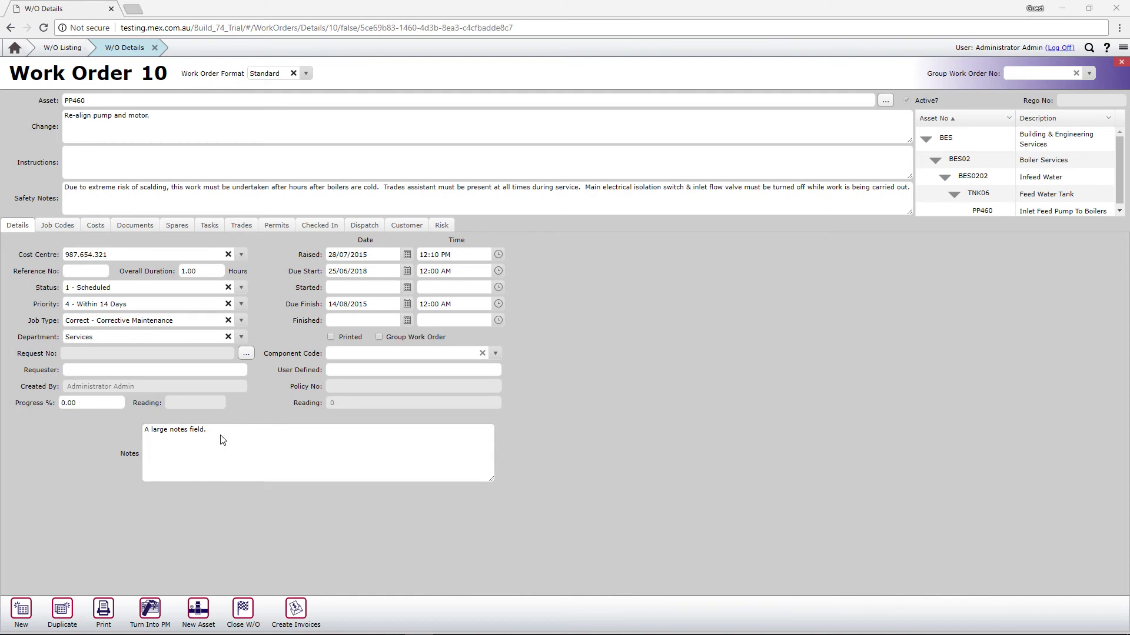
# Open Edit Custom Fields on the Spares tab and add a check box column to the grid
pyautogui.click(176, 227)
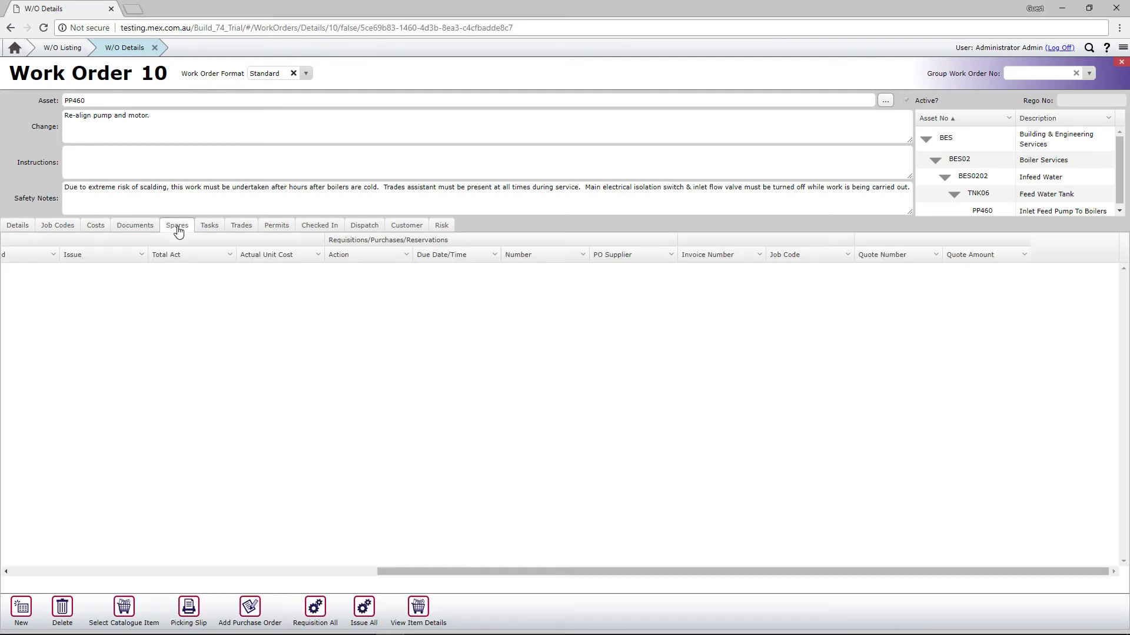
pyautogui.click(1122, 49)
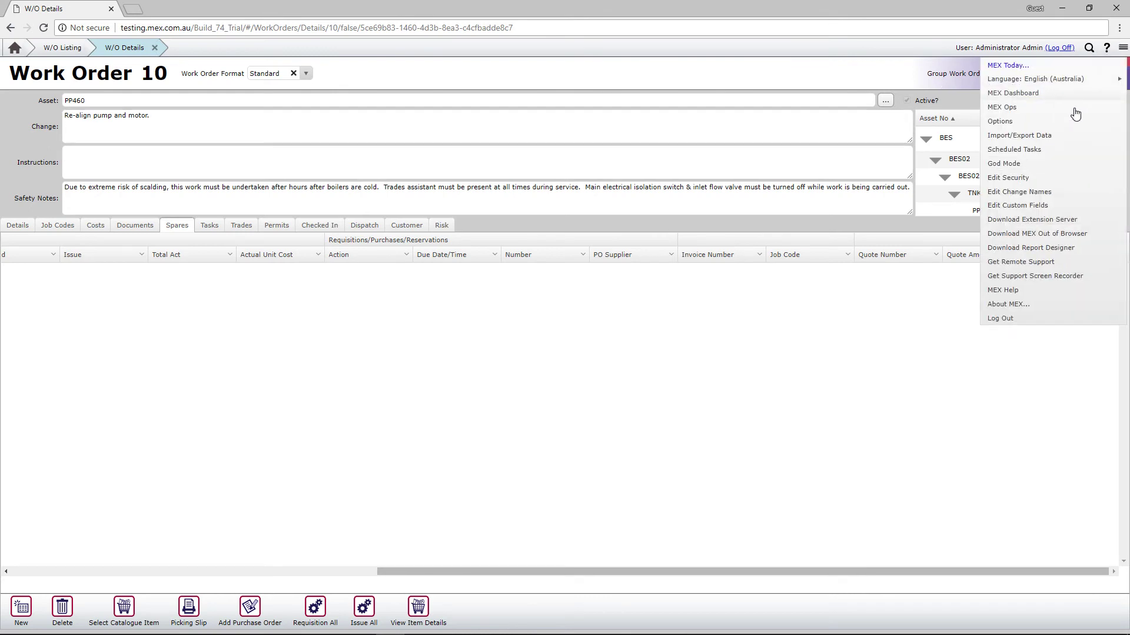
pyautogui.click(1027, 169)
pyautogui.moveTo(505, 296); pyautogui.dragTo(969, 219)
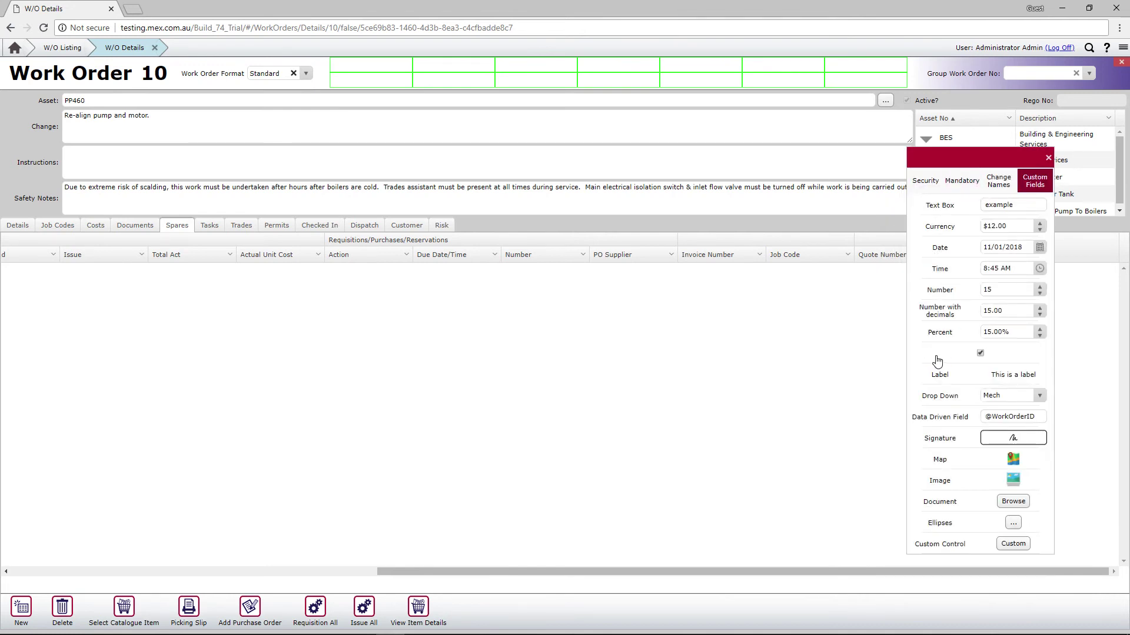
pyautogui.moveTo(936, 359); pyautogui.dragTo(579, 400)
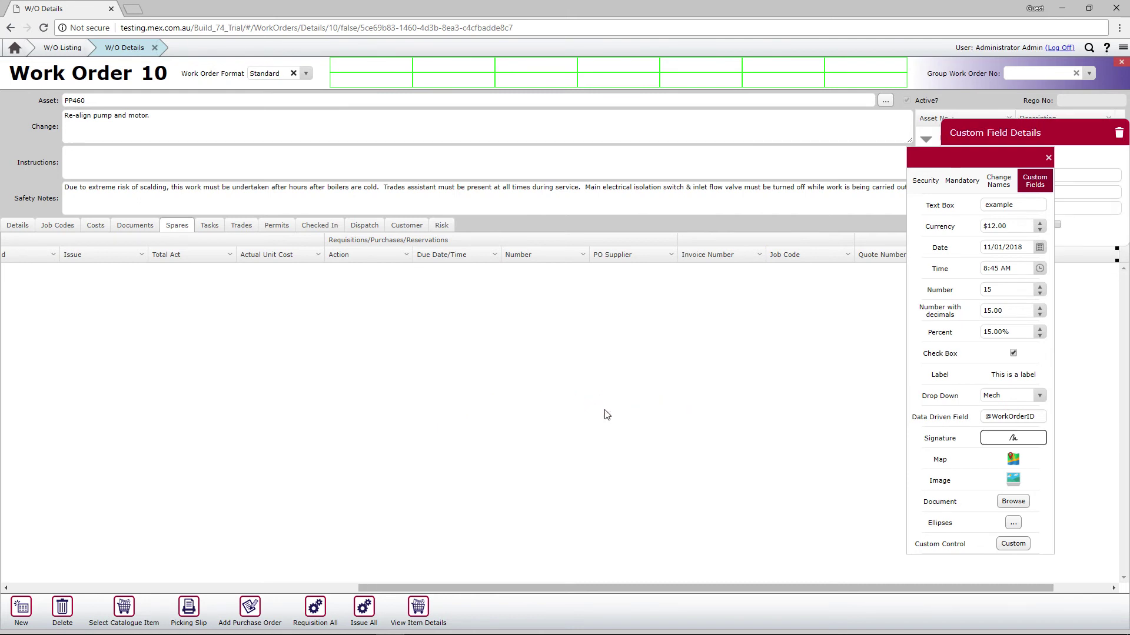
pyautogui.moveTo(681, 589); pyautogui.dragTo(802, 589)
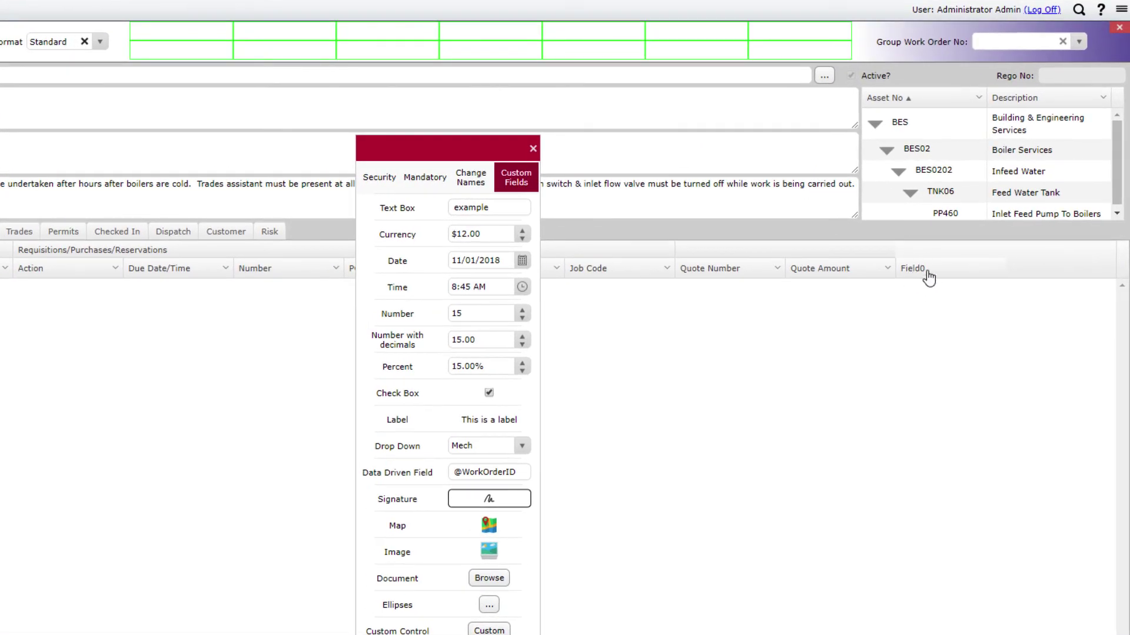
# Set the new column's Field Name and Label both to Availablestock
pyautogui.click(927, 272)
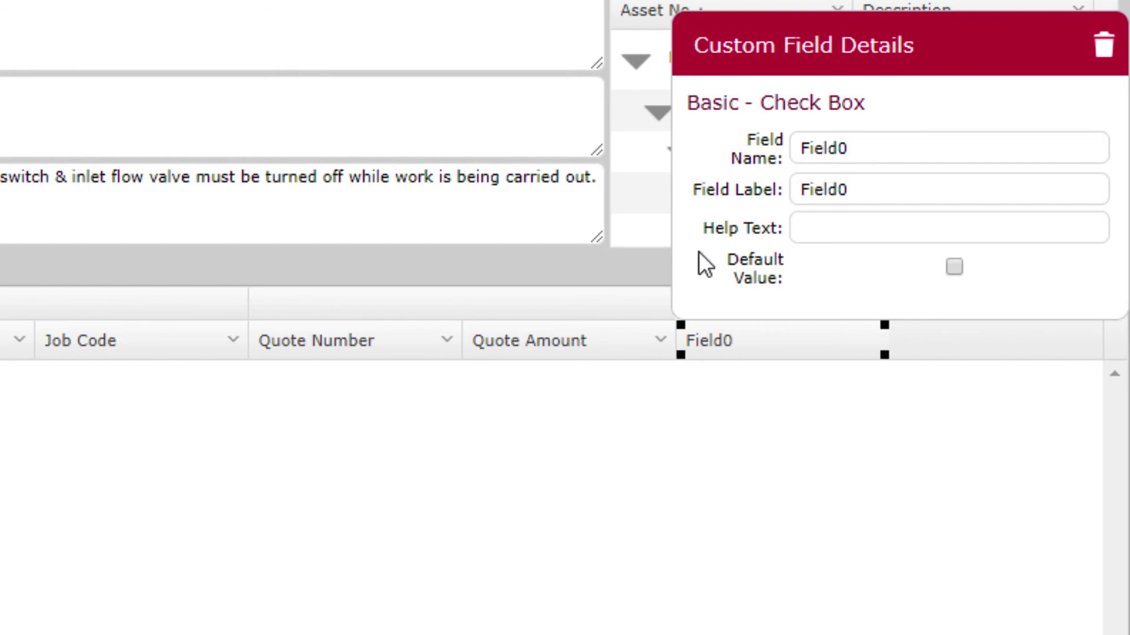
pyautogui.click(715, 146)
pyautogui.write('Availablestock')
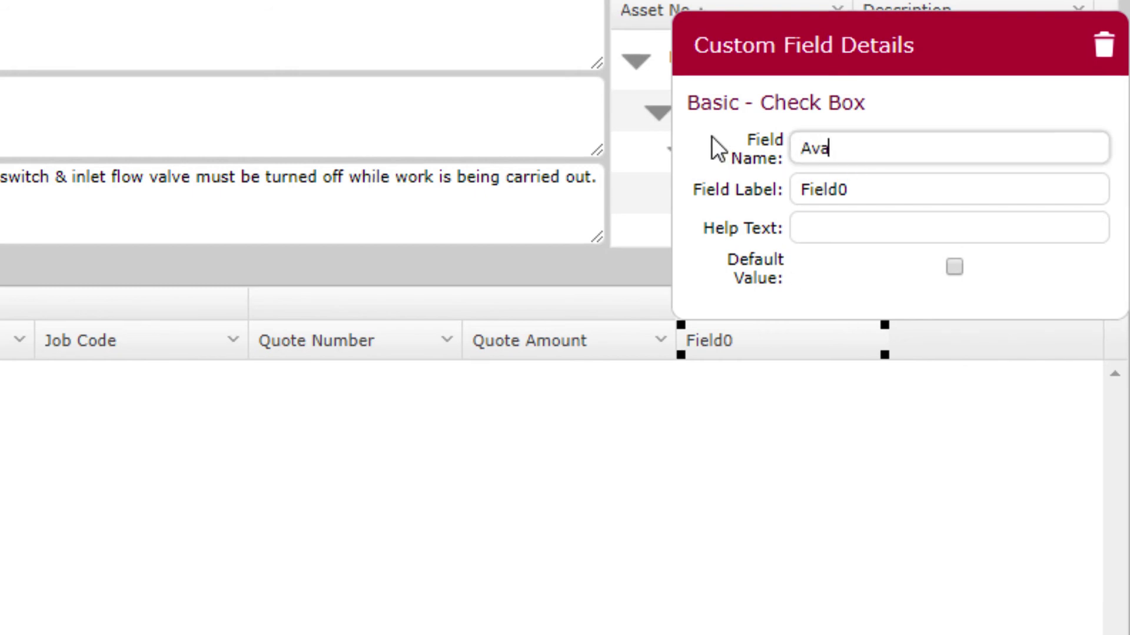
pyautogui.hotkey('ctrl', 'a')
pyautogui.click(912, 179)
pyautogui.click(781, 194)
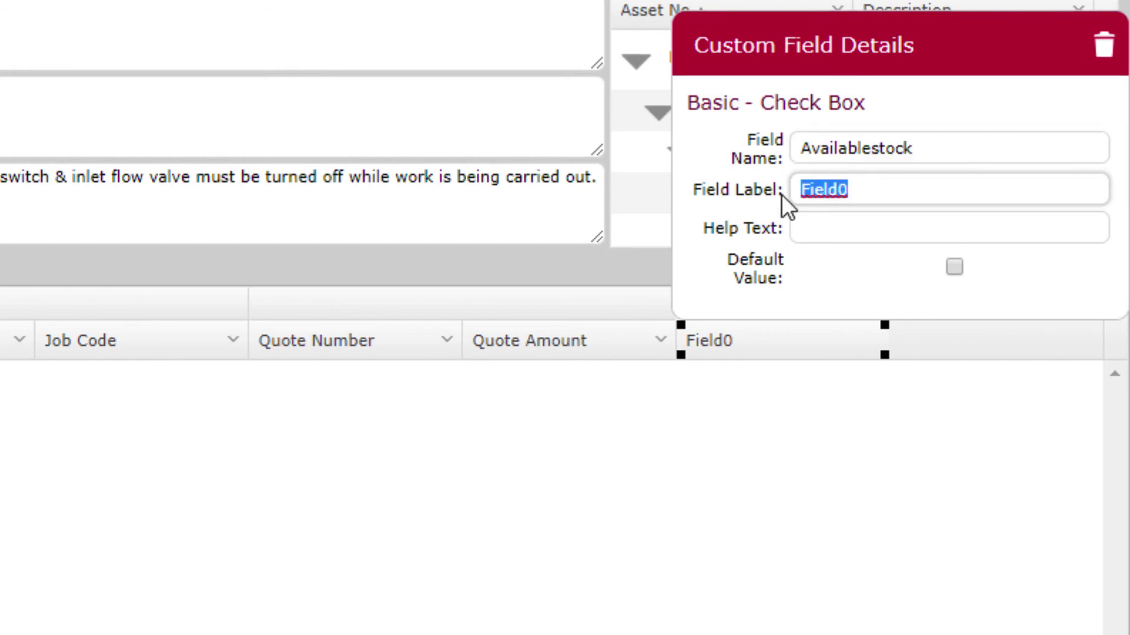
pyautogui.write('Availablestock')
pyautogui.click(796, 526)
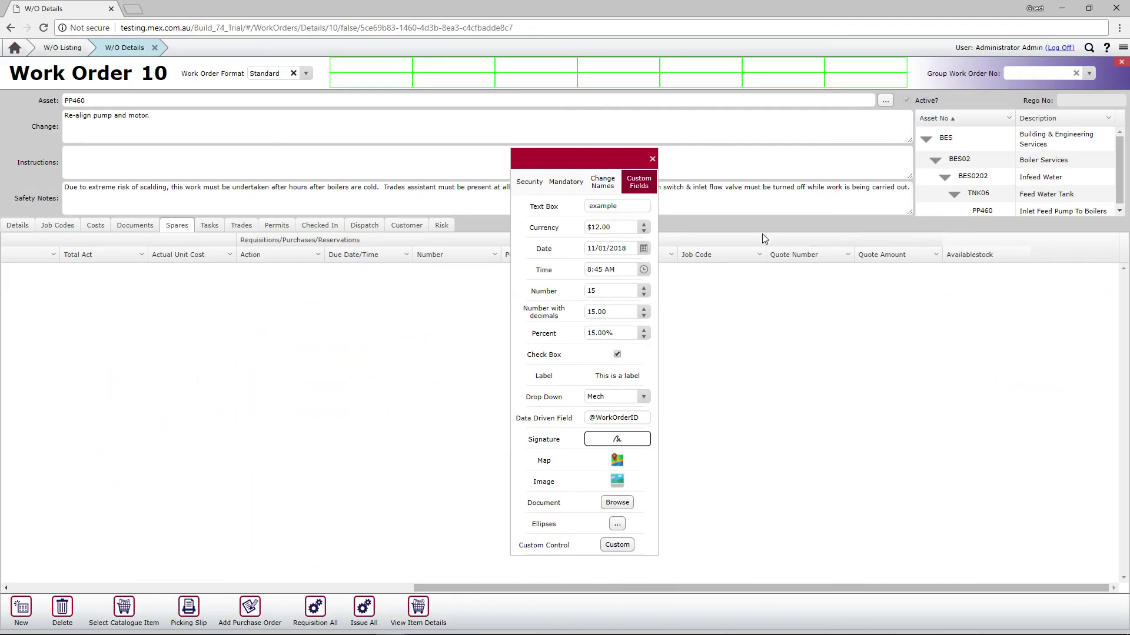
# Reopen Work Order 10 and check the new Availablestock column in its Spares grid
pyautogui.click(2, 25)
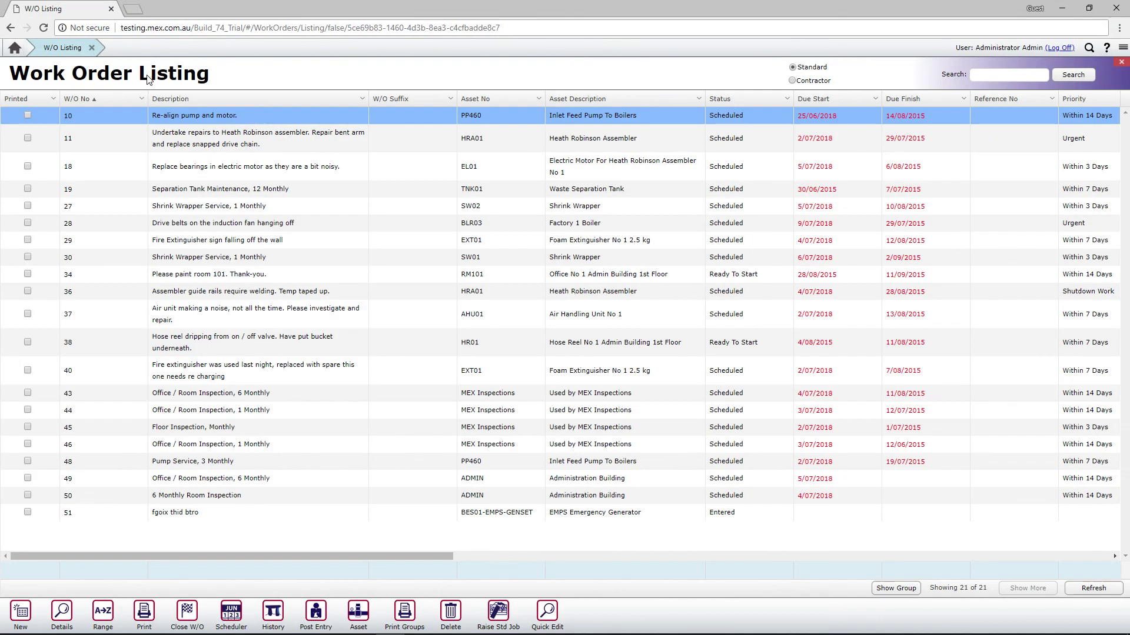
pyautogui.doubleClick(128, 111)
pyautogui.click(177, 227)
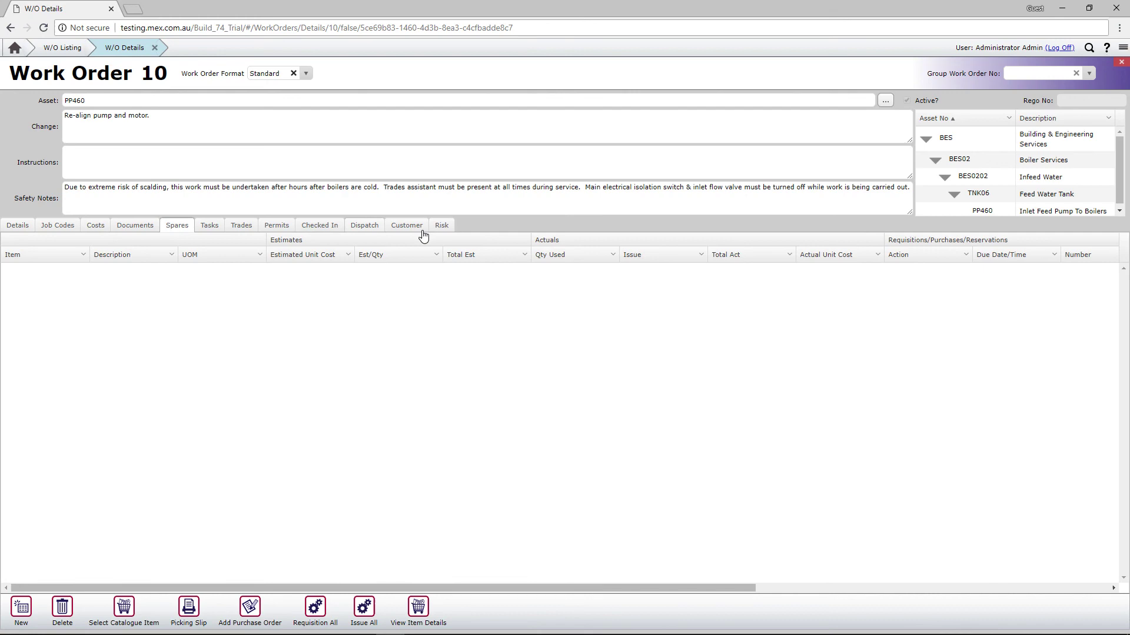
pyautogui.moveTo(683, 585); pyautogui.dragTo(1029, 588)
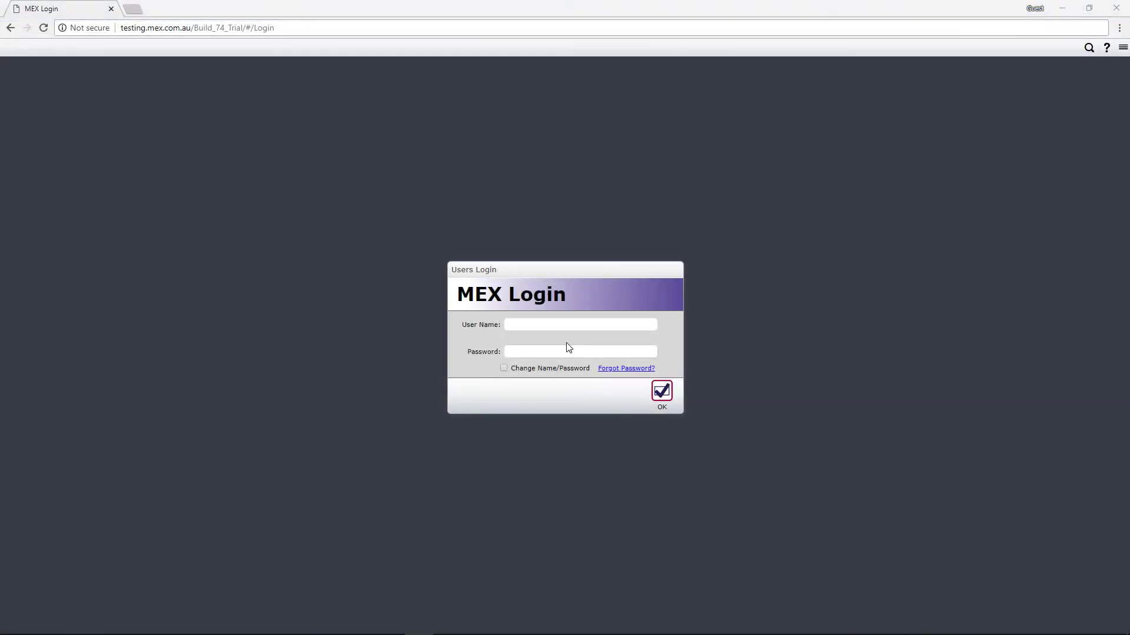
# Log in with the basic-access user's name and password, then open Work Order 10 from Work Orders
pyautogui.click(566, 324)
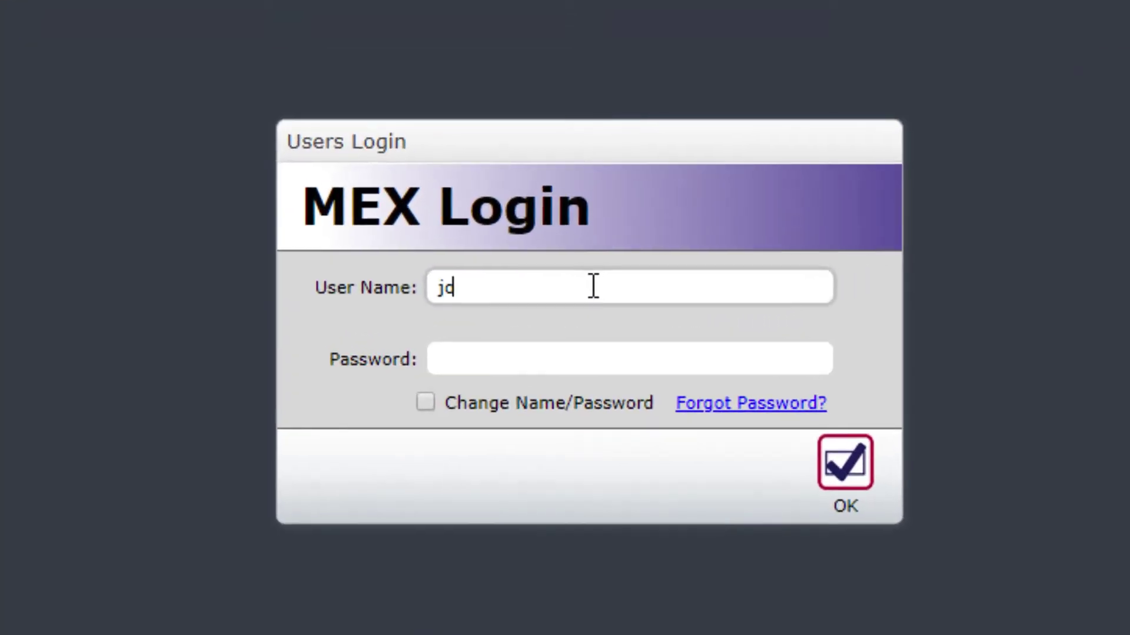
pyautogui.press('Tab')
pyautogui.click(841, 462)
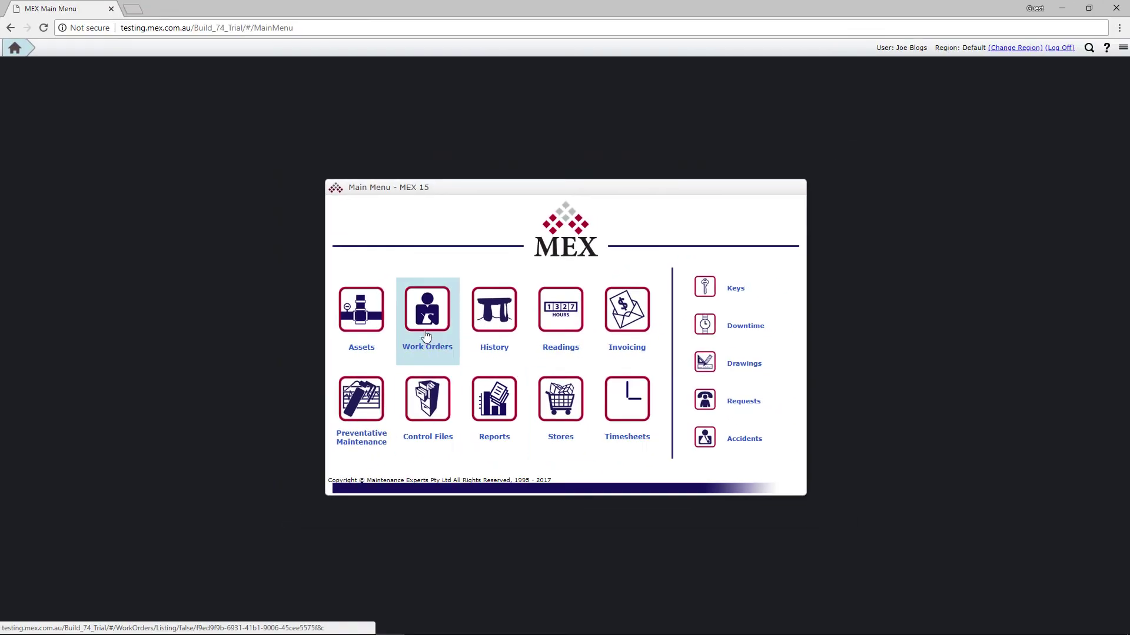
pyautogui.click(426, 335)
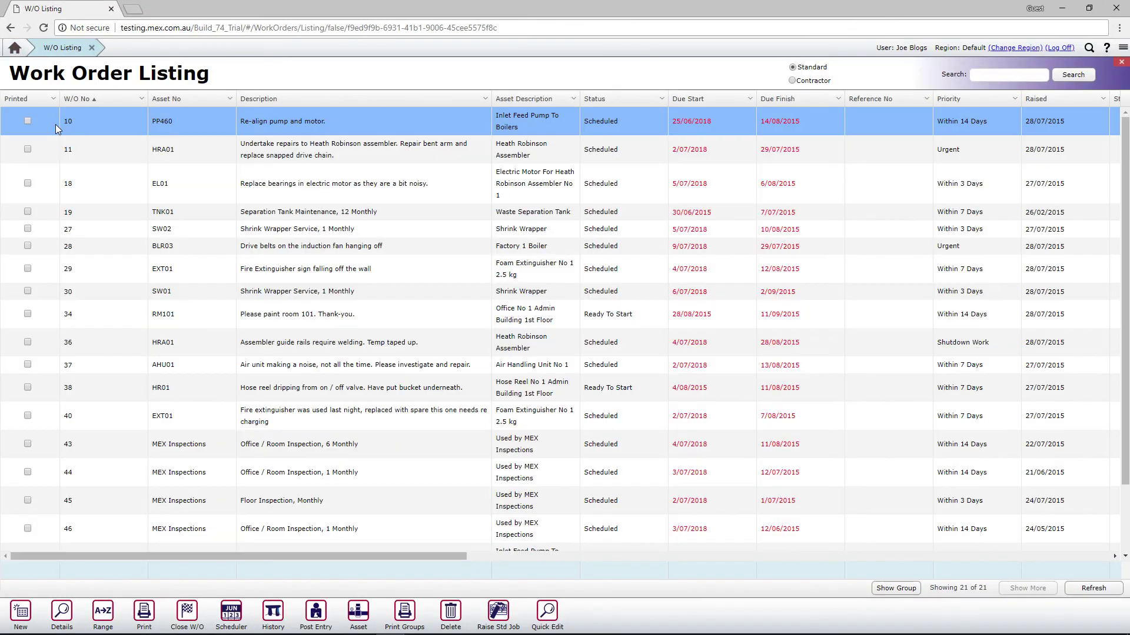
pyautogui.doubleClick(69, 122)
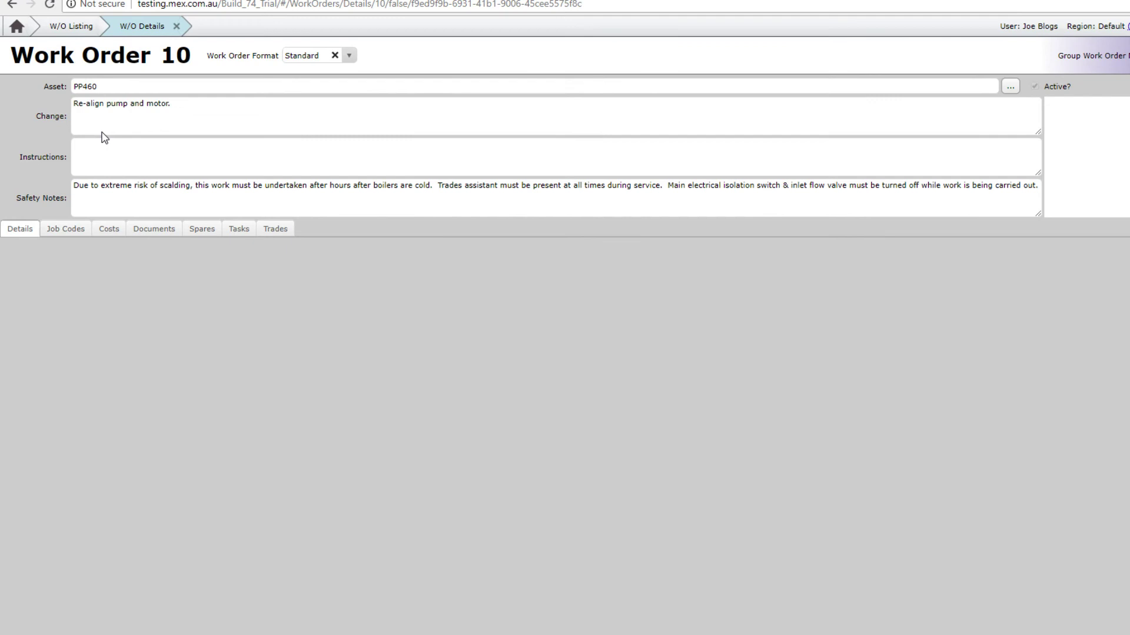